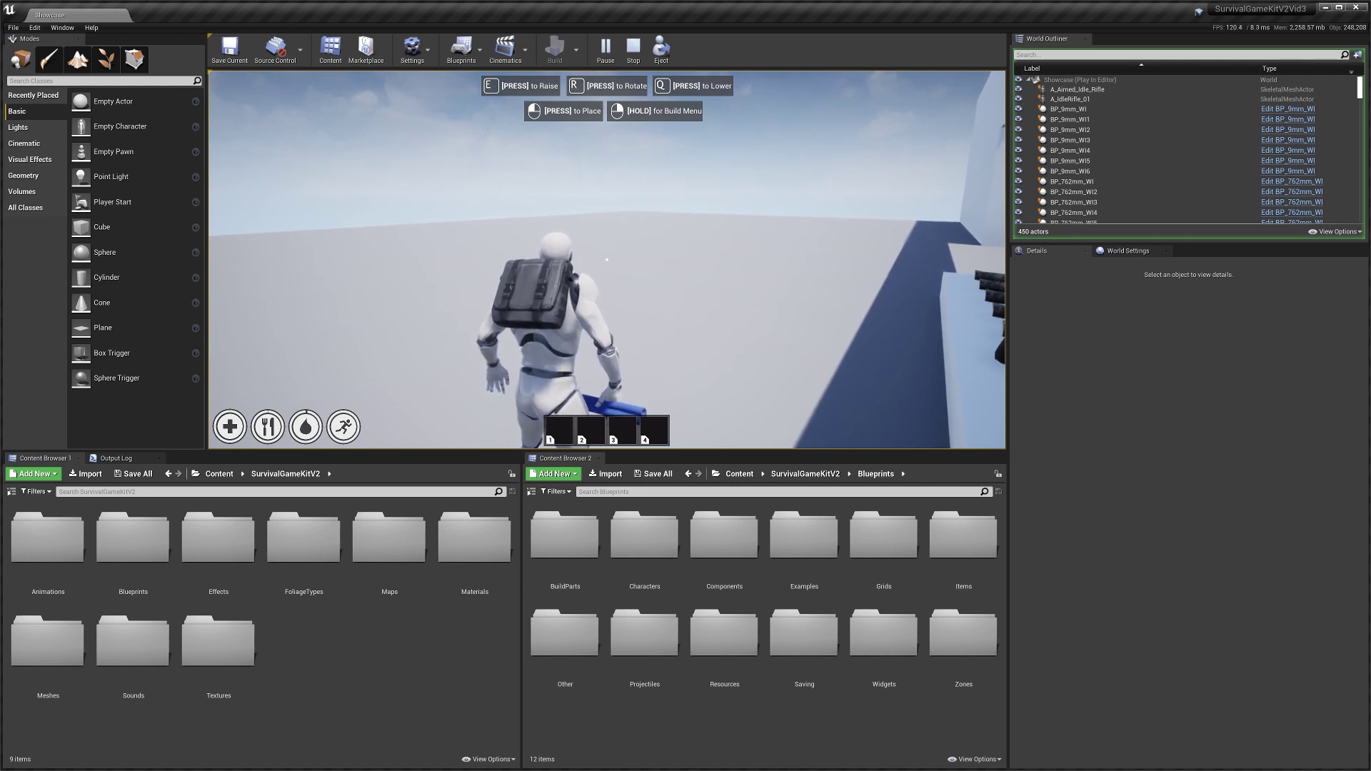
# Step: Hover through the radial build menu segments in play, then stop the session with Esc
pyautogui.moveTo(607, 260); pyautogui.dragTo(606, 228, button='right')
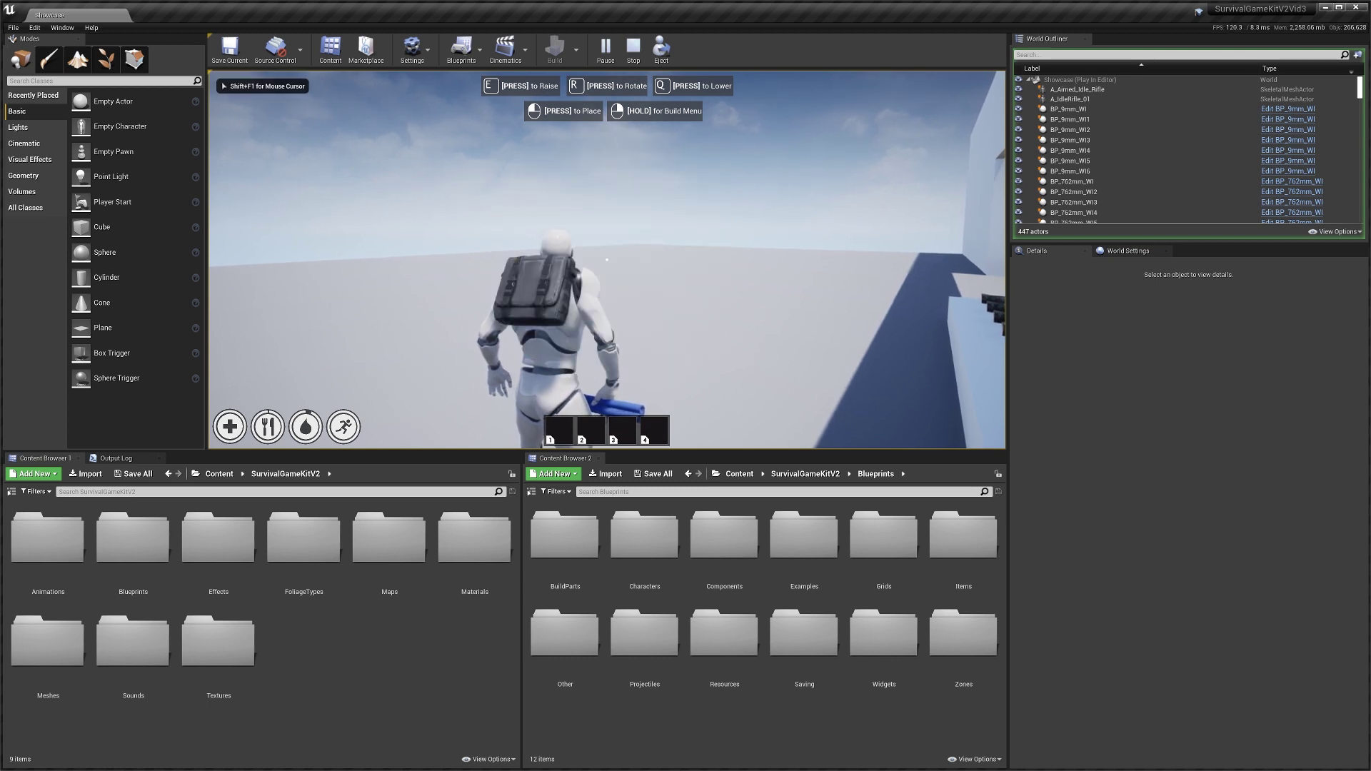
pyautogui.press('Escape')
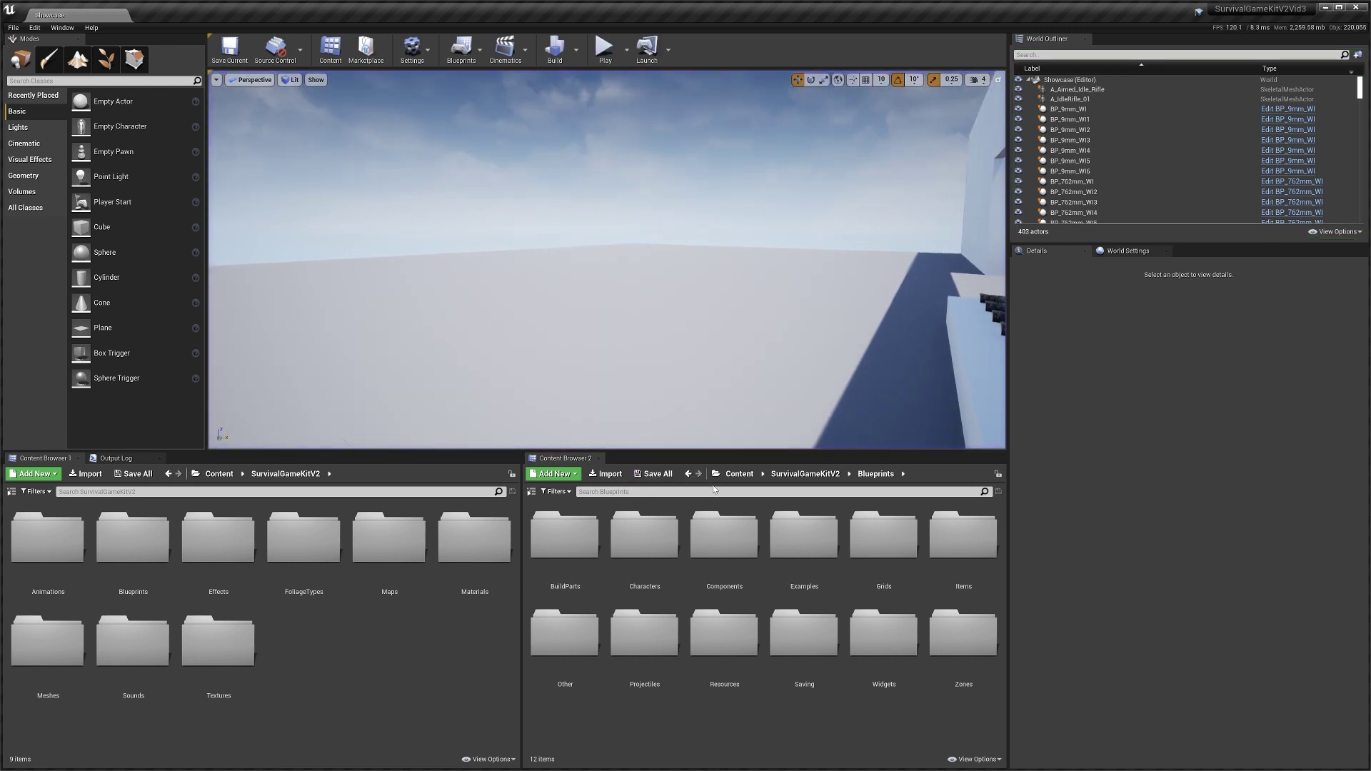
# Step: Search SurvivalGameKitV2 for bp_building and open BP_BuildingMenuPageOne
pyautogui.click(805, 473)
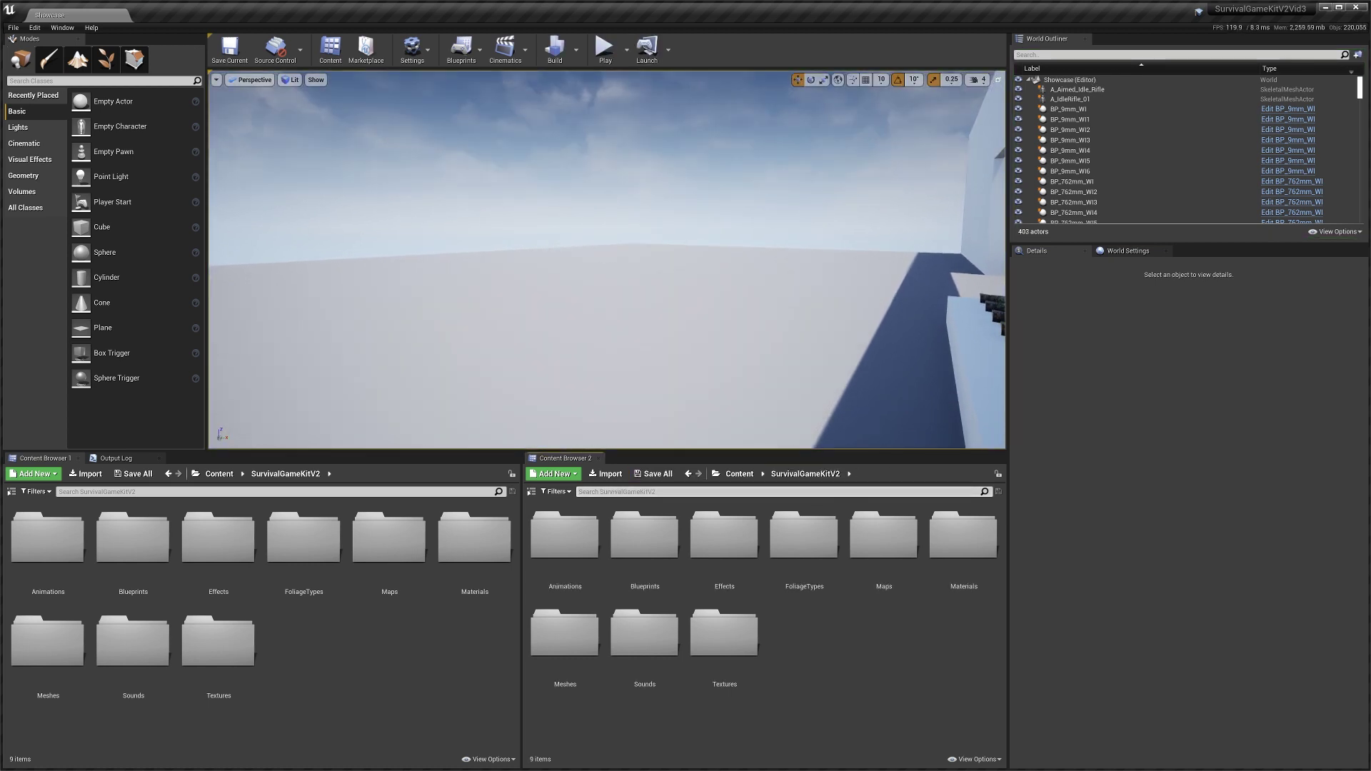
pyautogui.write('bp_')
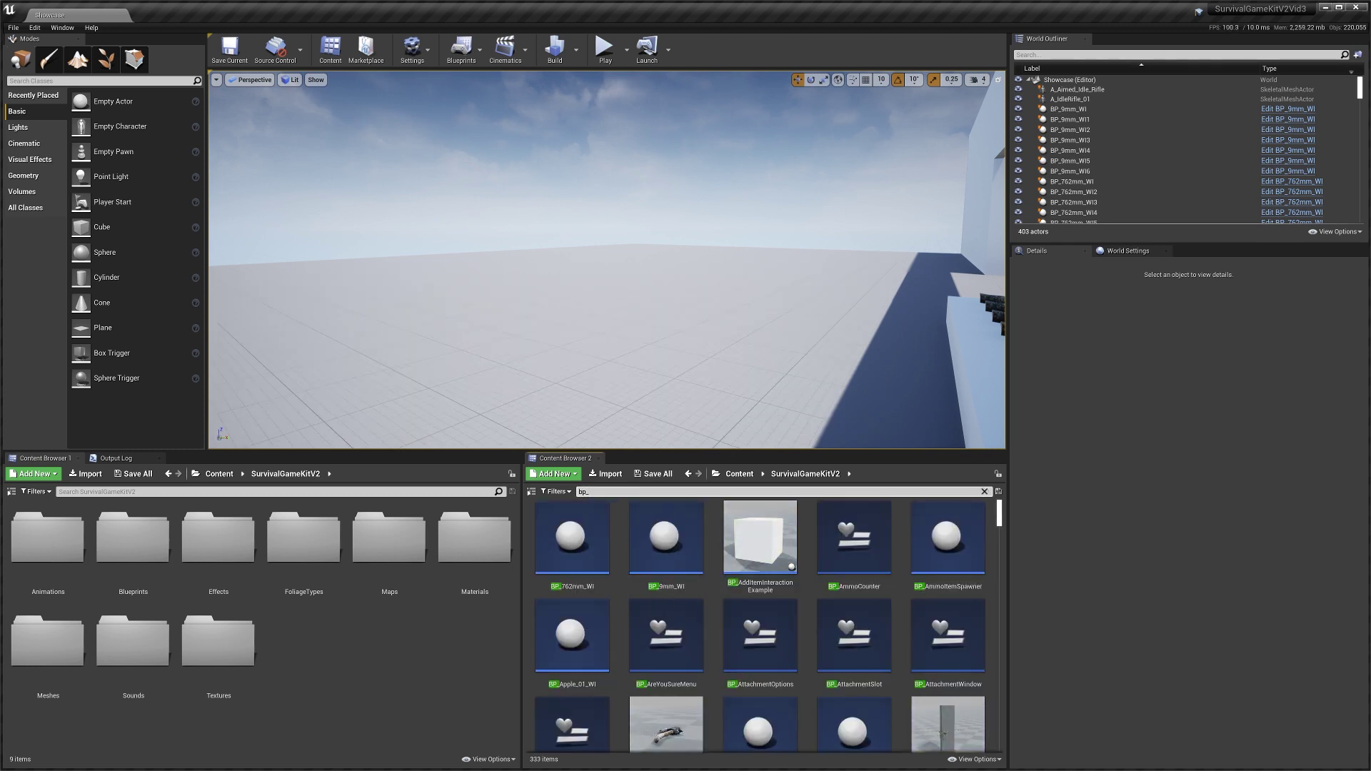
pyautogui.write('building')
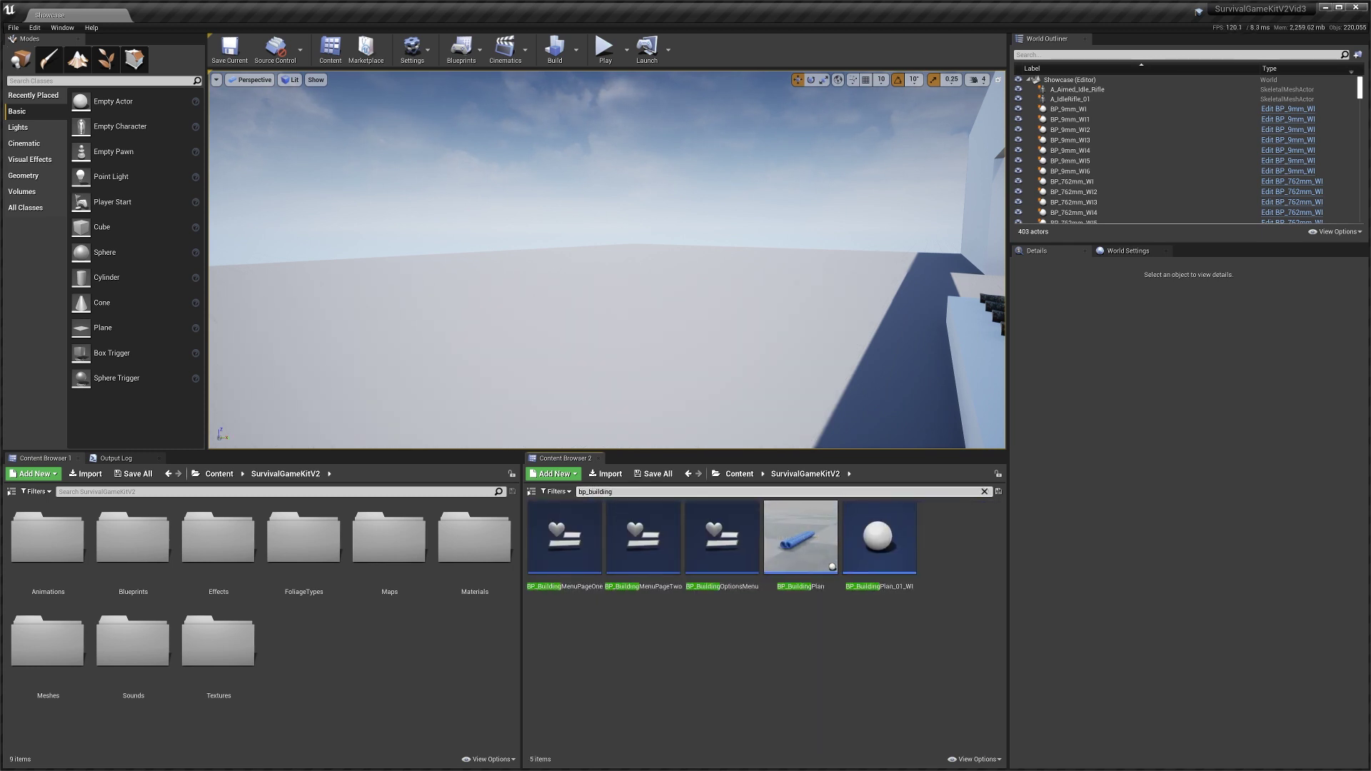
pyautogui.doubleClick(559, 570)
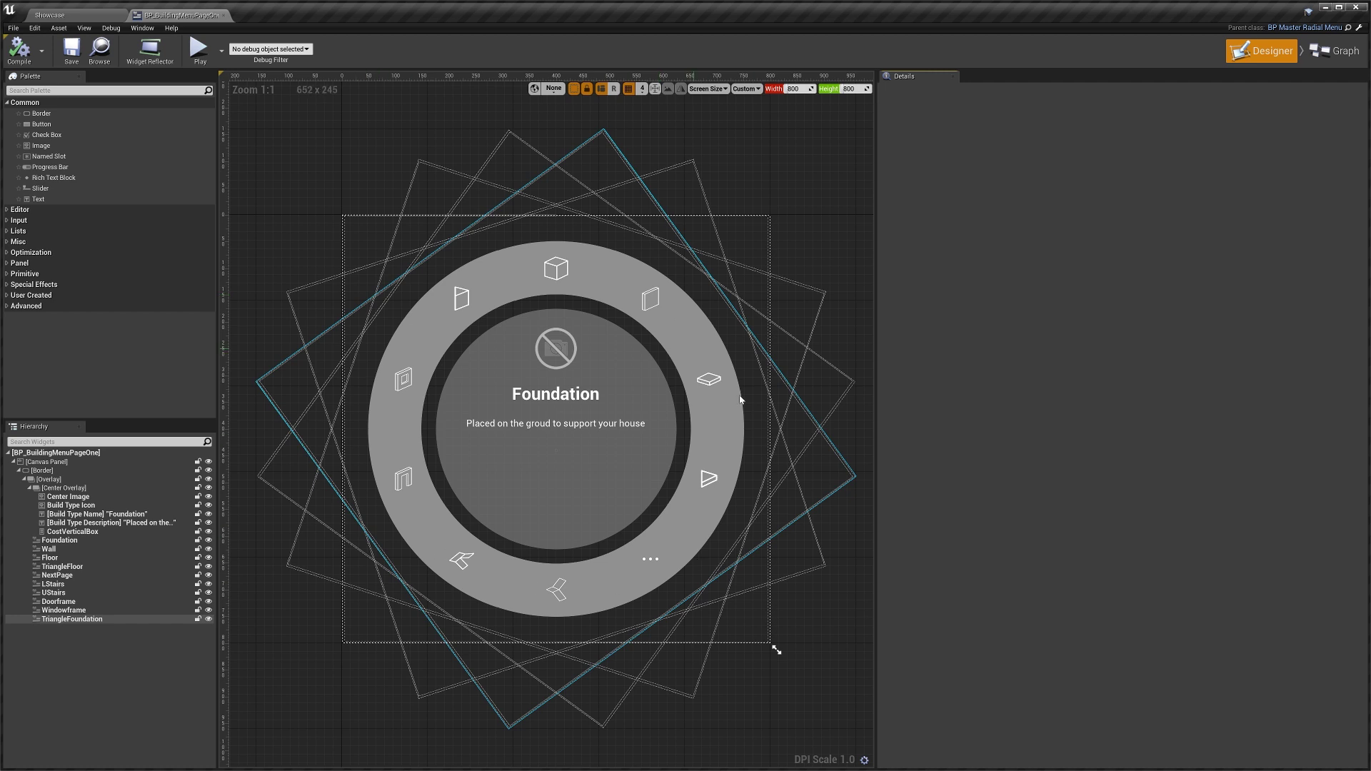
# Step: Check the Foundation segment keeps Segment Type Build Part, then return to the Showcase level
pyautogui.click(95, 543)
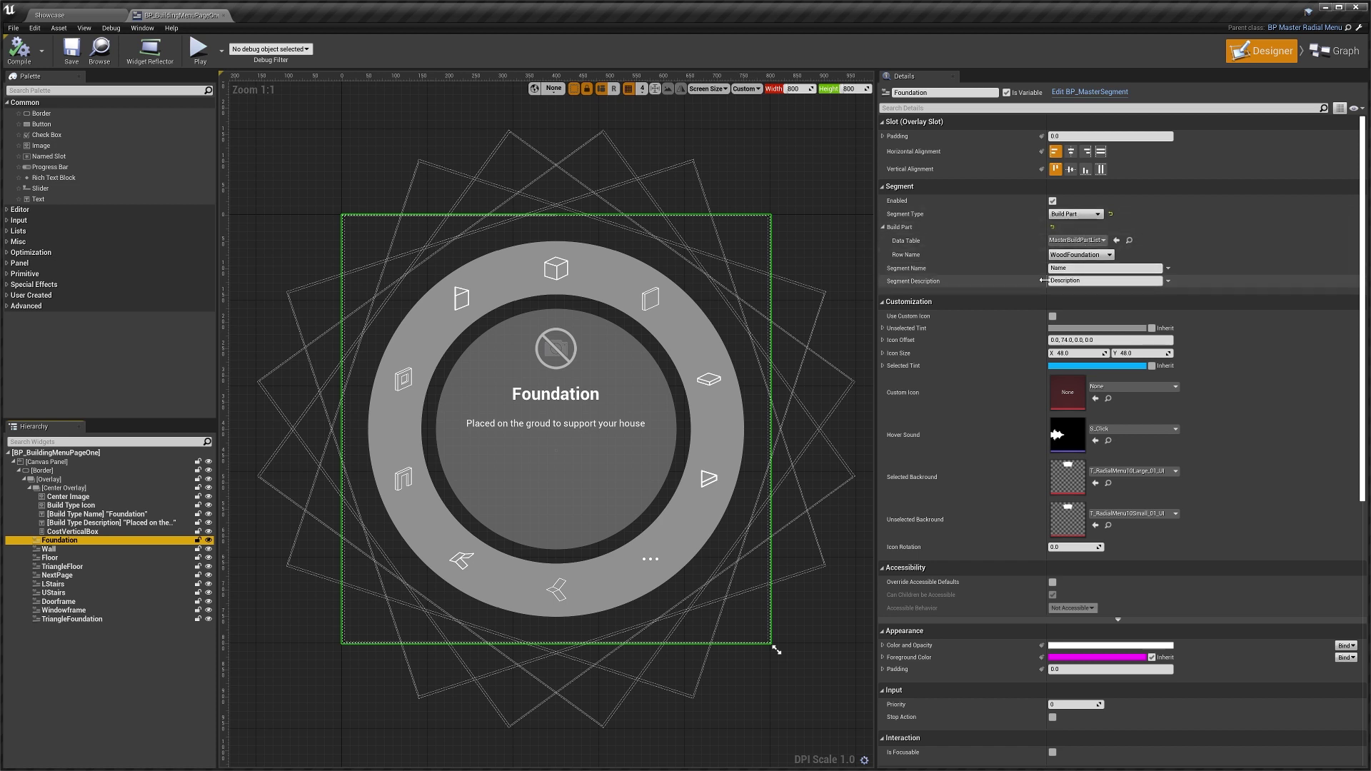
pyautogui.click(1073, 214)
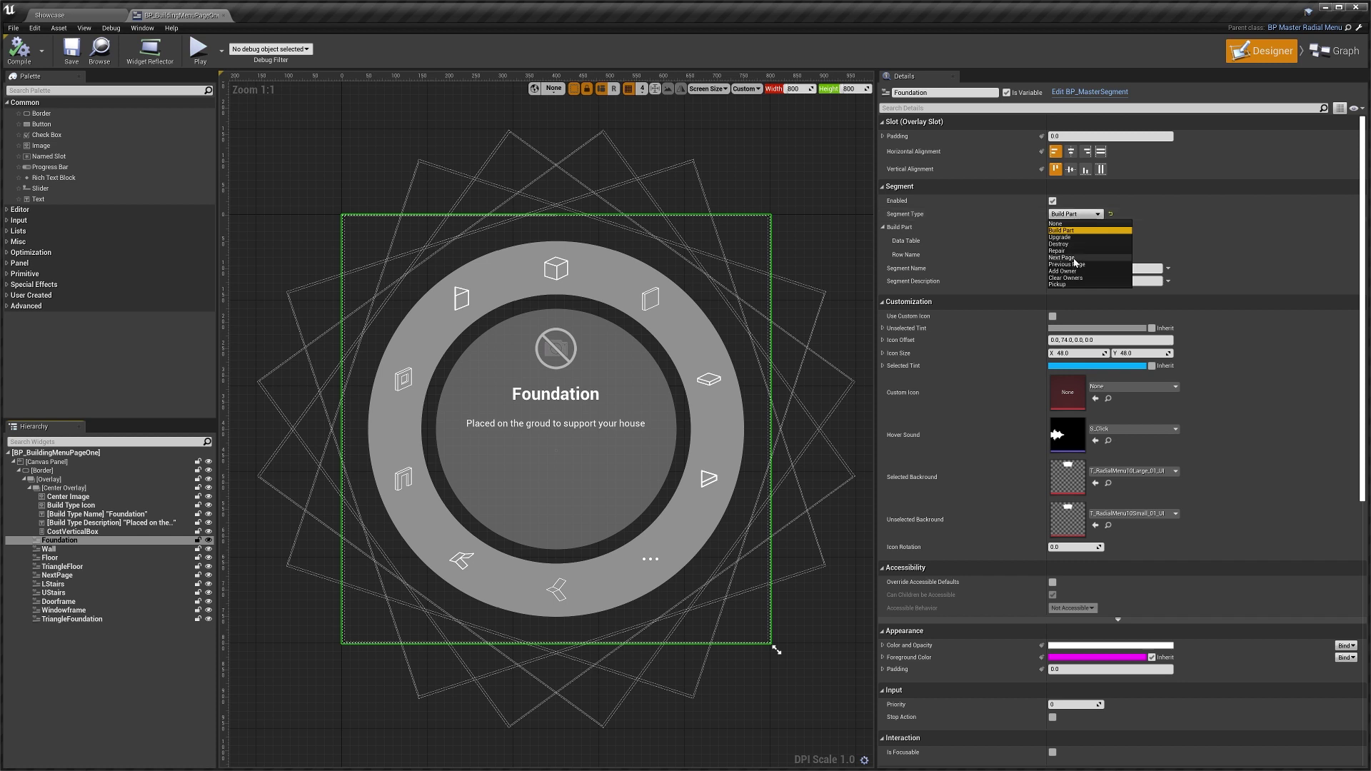
pyautogui.click(1079, 231)
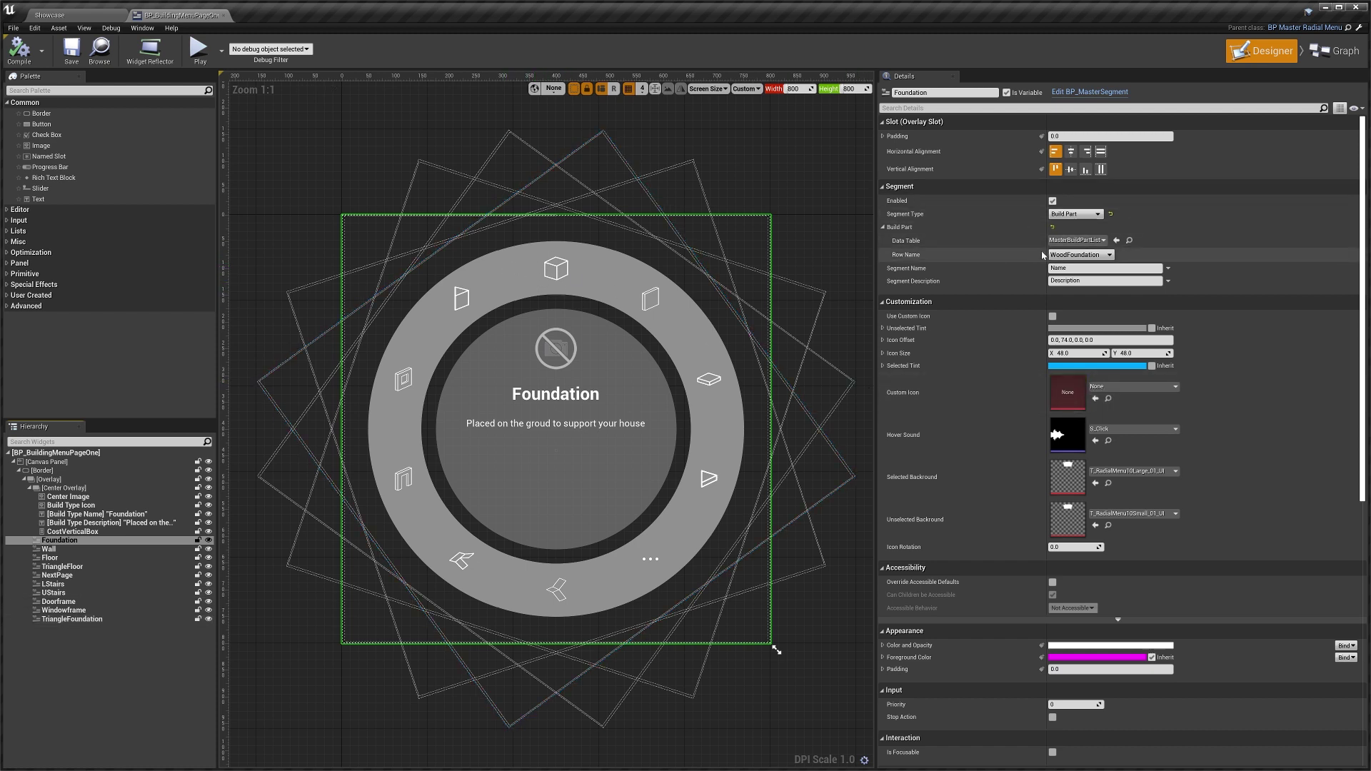
pyautogui.click(59, 15)
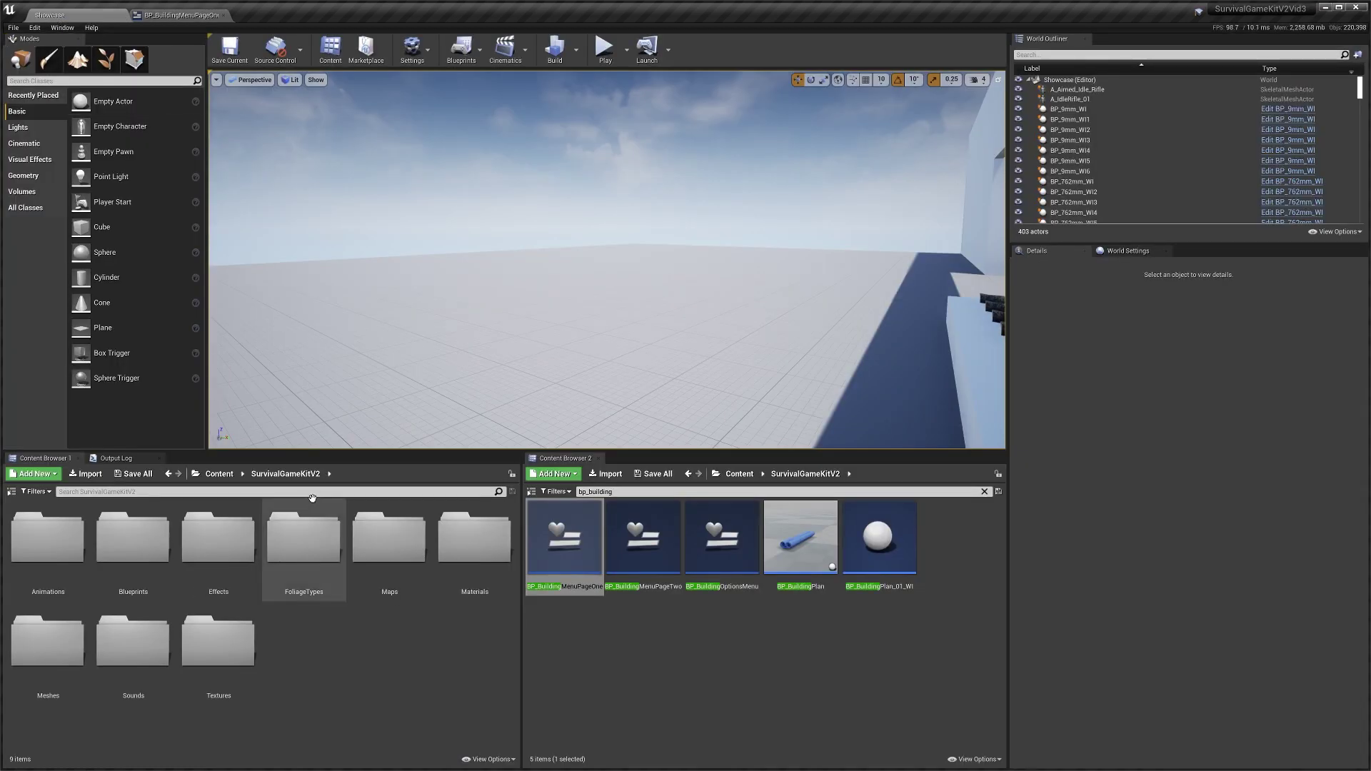
# Step: Open the BuildPartList data table, view the WoodFoundation row, and go back to page one
pyautogui.write('build')
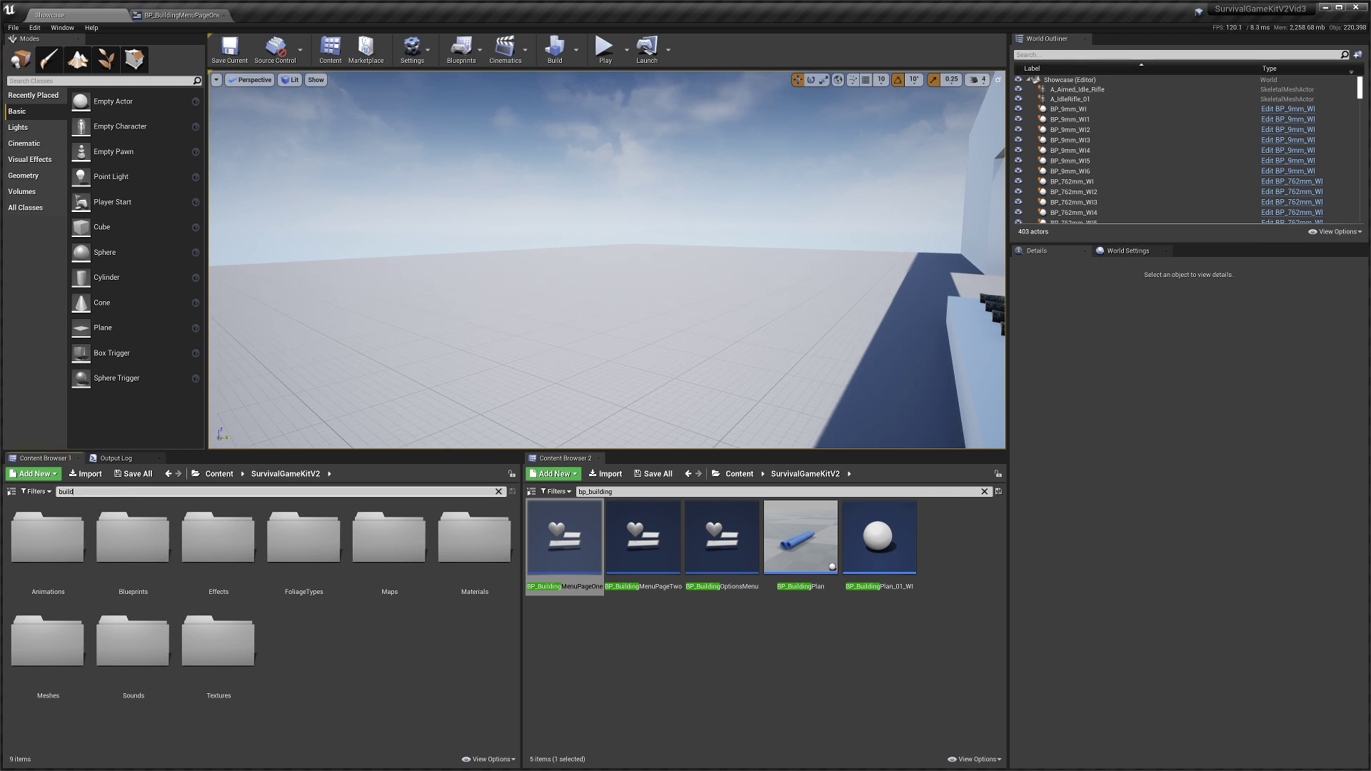
pyautogui.write('partlist')
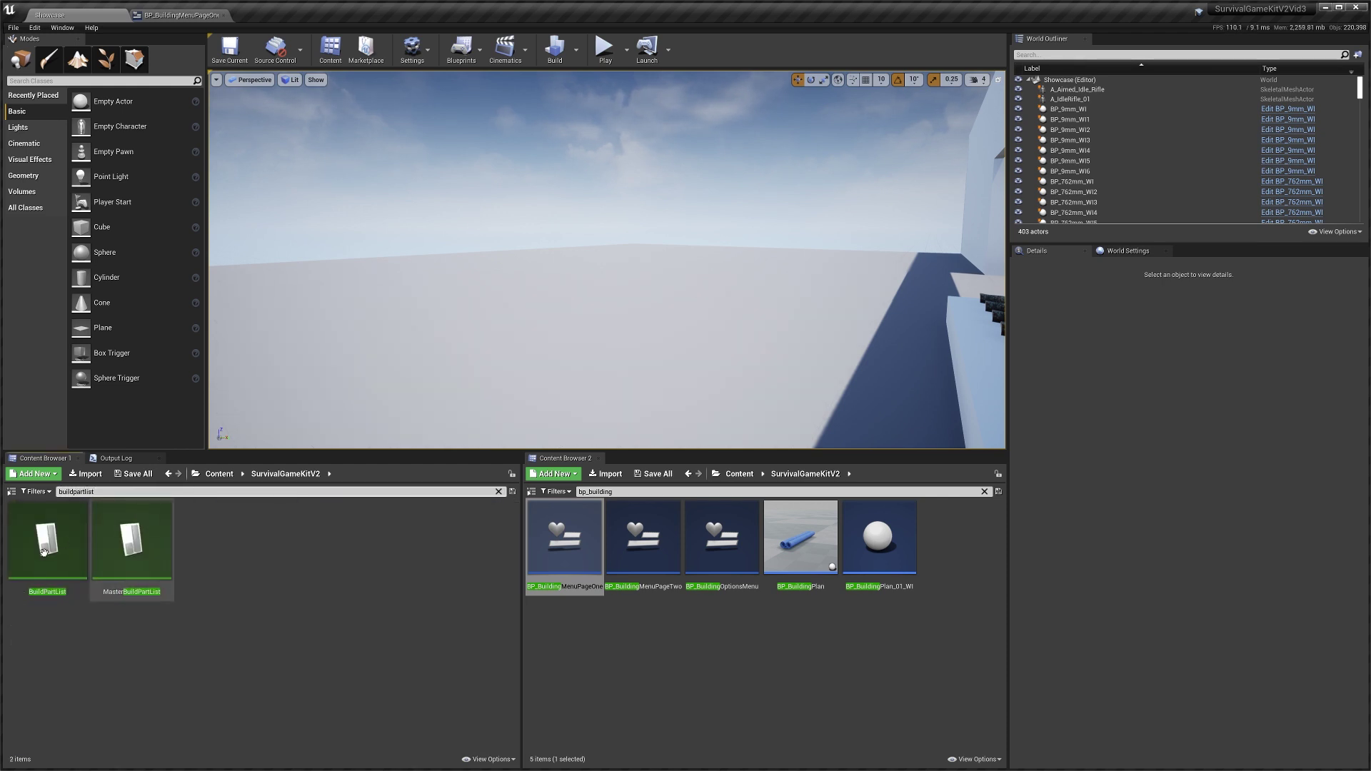
pyautogui.doubleClick(46, 543)
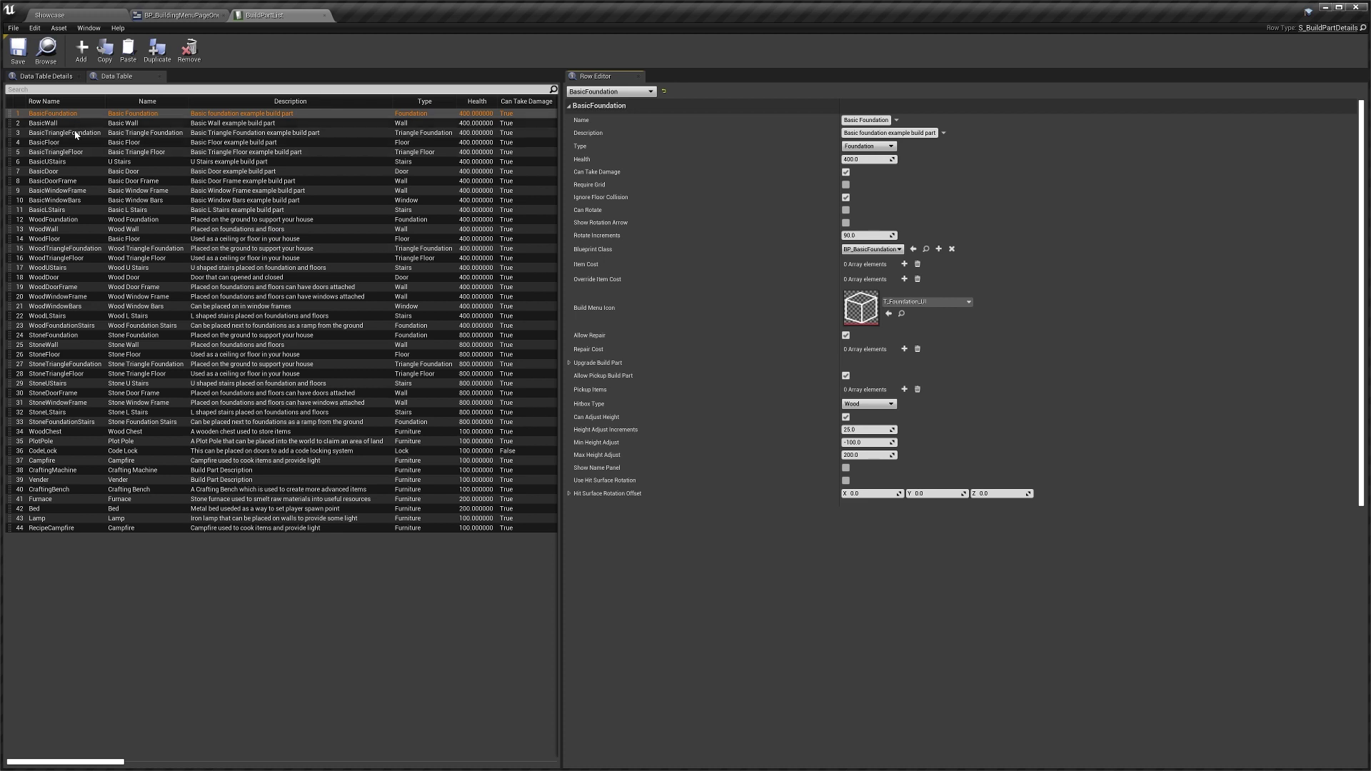
pyautogui.click(69, 222)
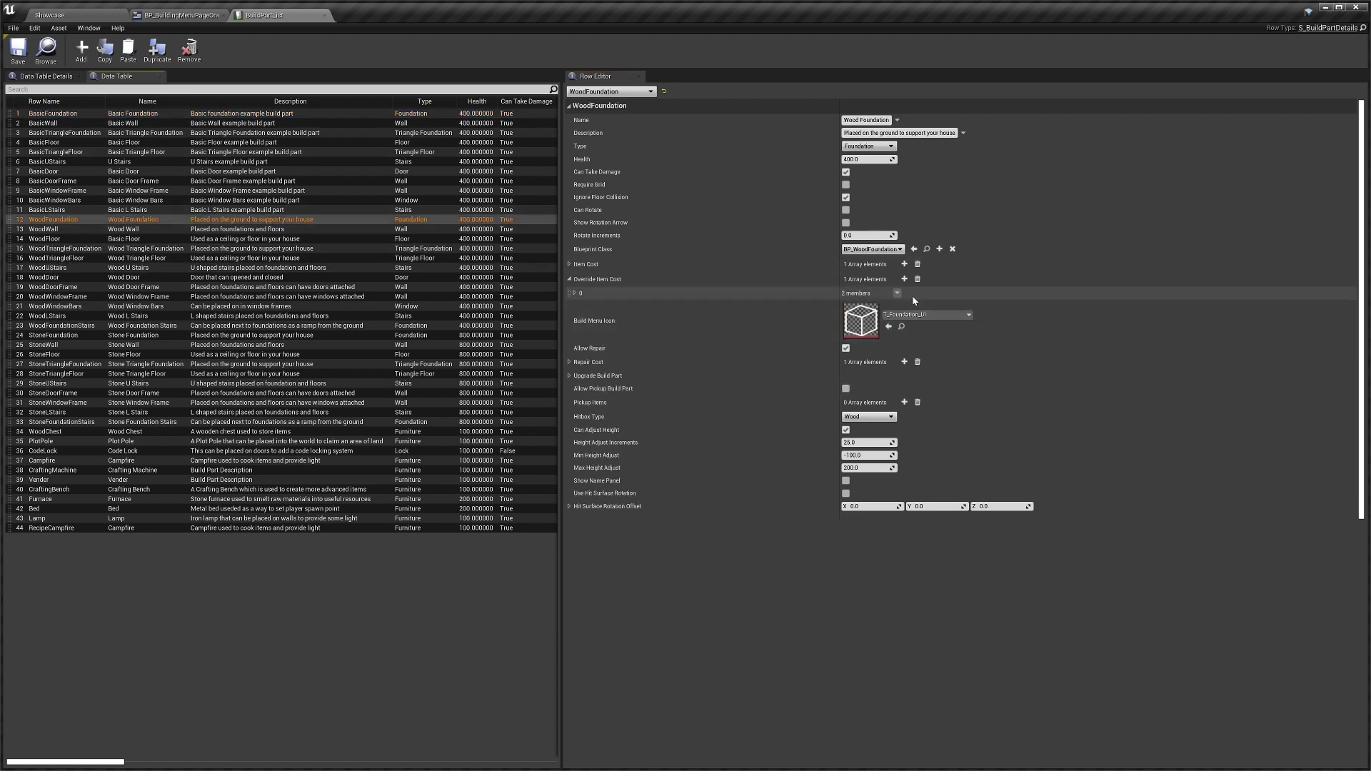
pyautogui.click(172, 16)
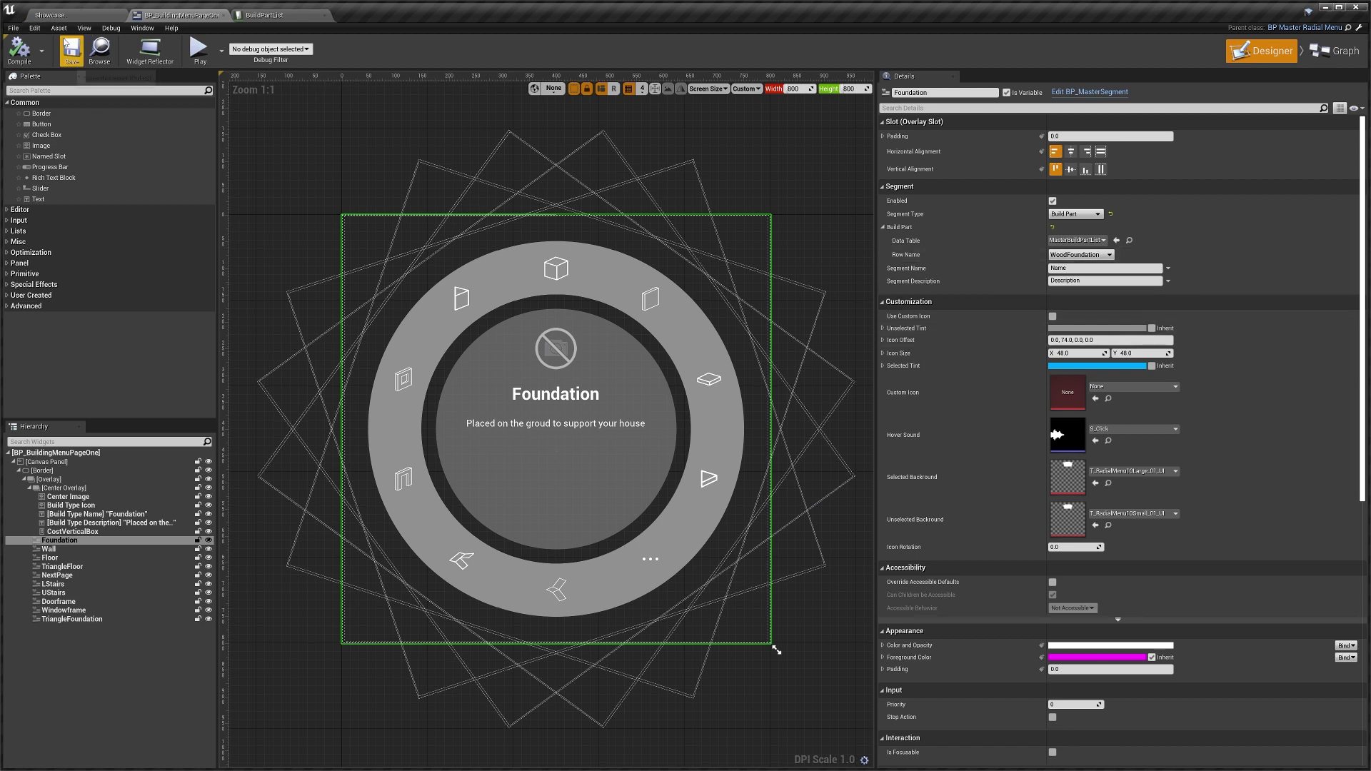
# Step: Open BP_BuildingMenuPageTwo and select its Floor segment
pyautogui.click(50, 14)
pyautogui.doubleClick(646, 532)
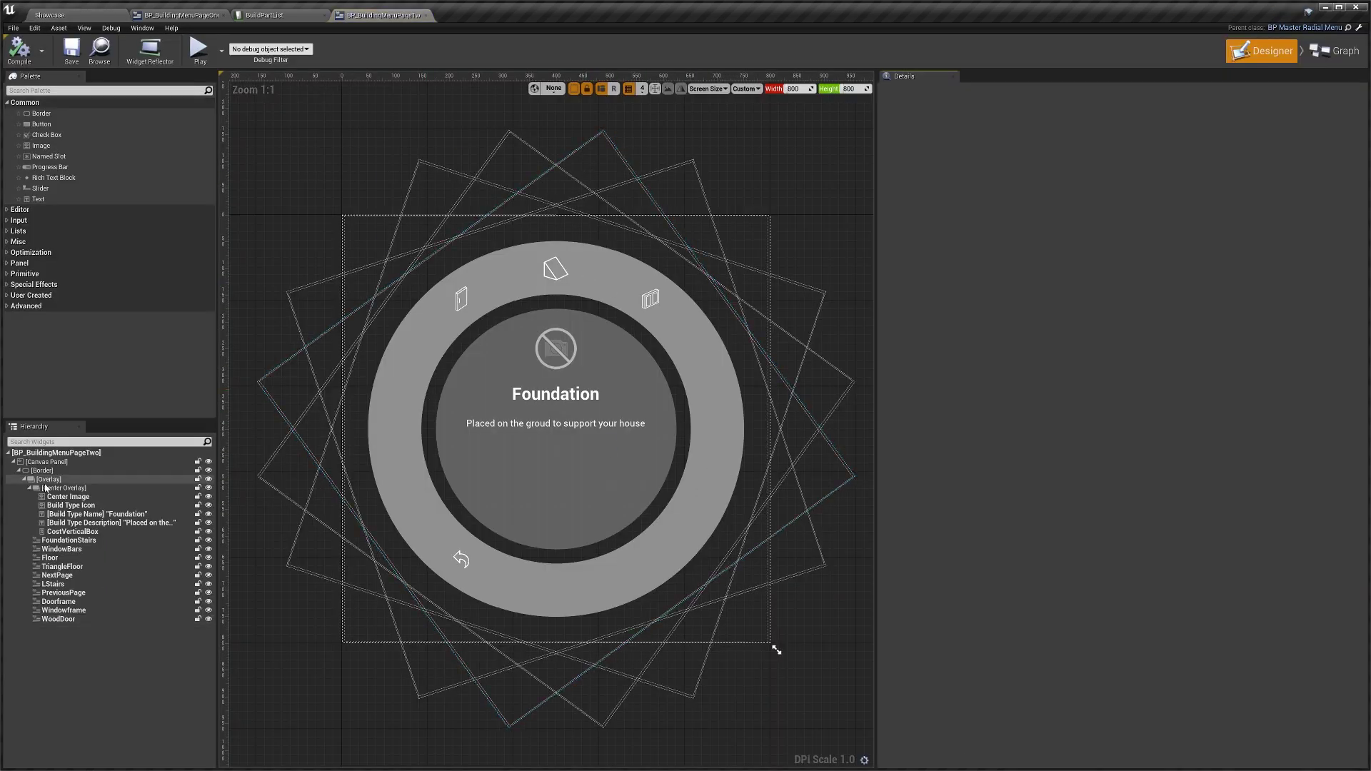
pyautogui.click(83, 550)
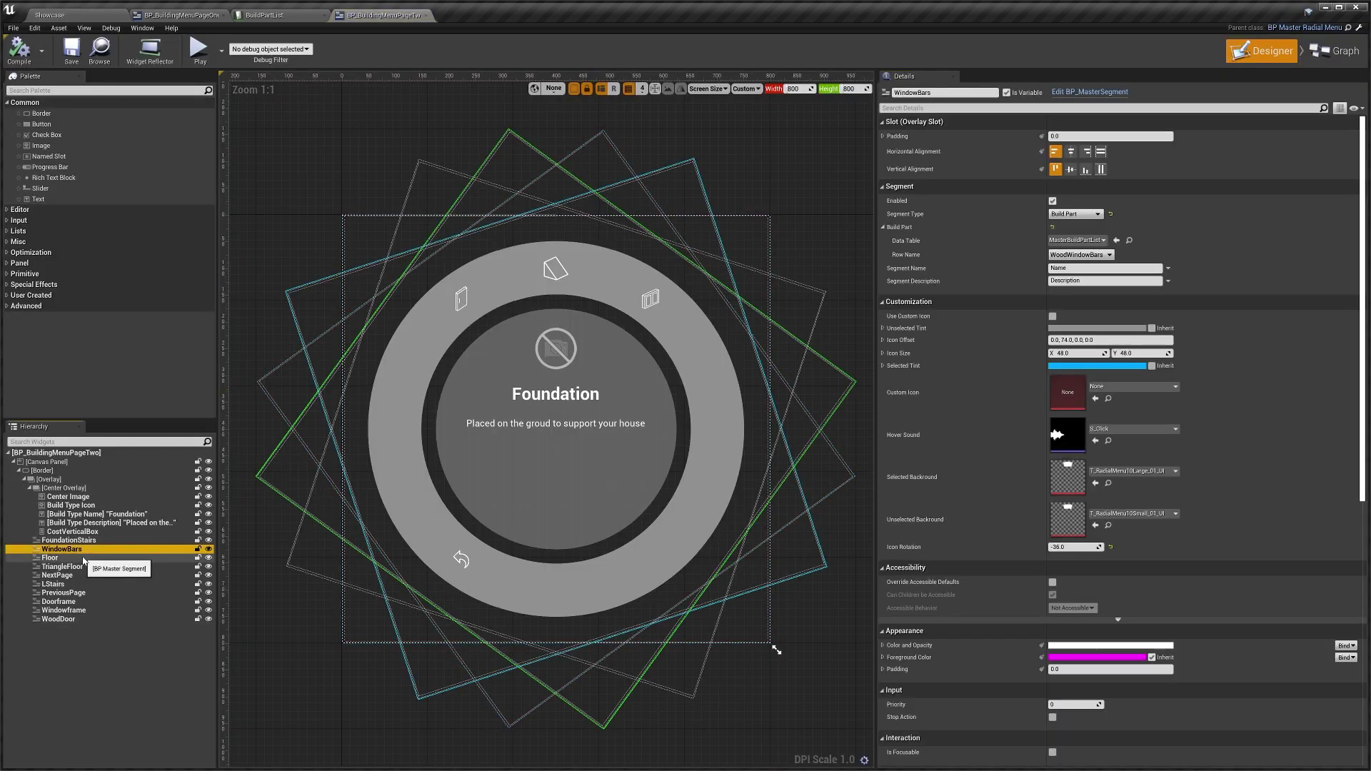
pyautogui.click(84, 558)
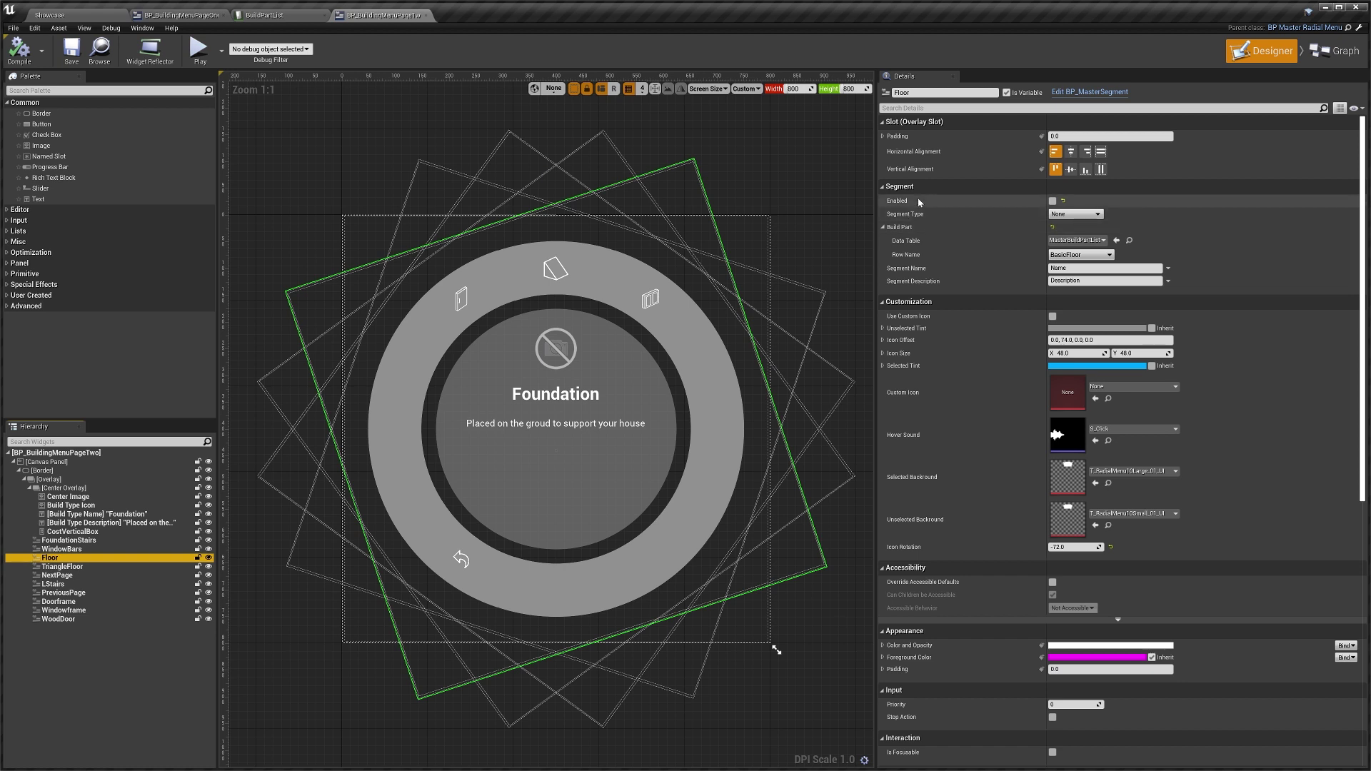
# Step: Enable Floor as a Build Part segment using the WoodChest row
pyautogui.click(1053, 200)
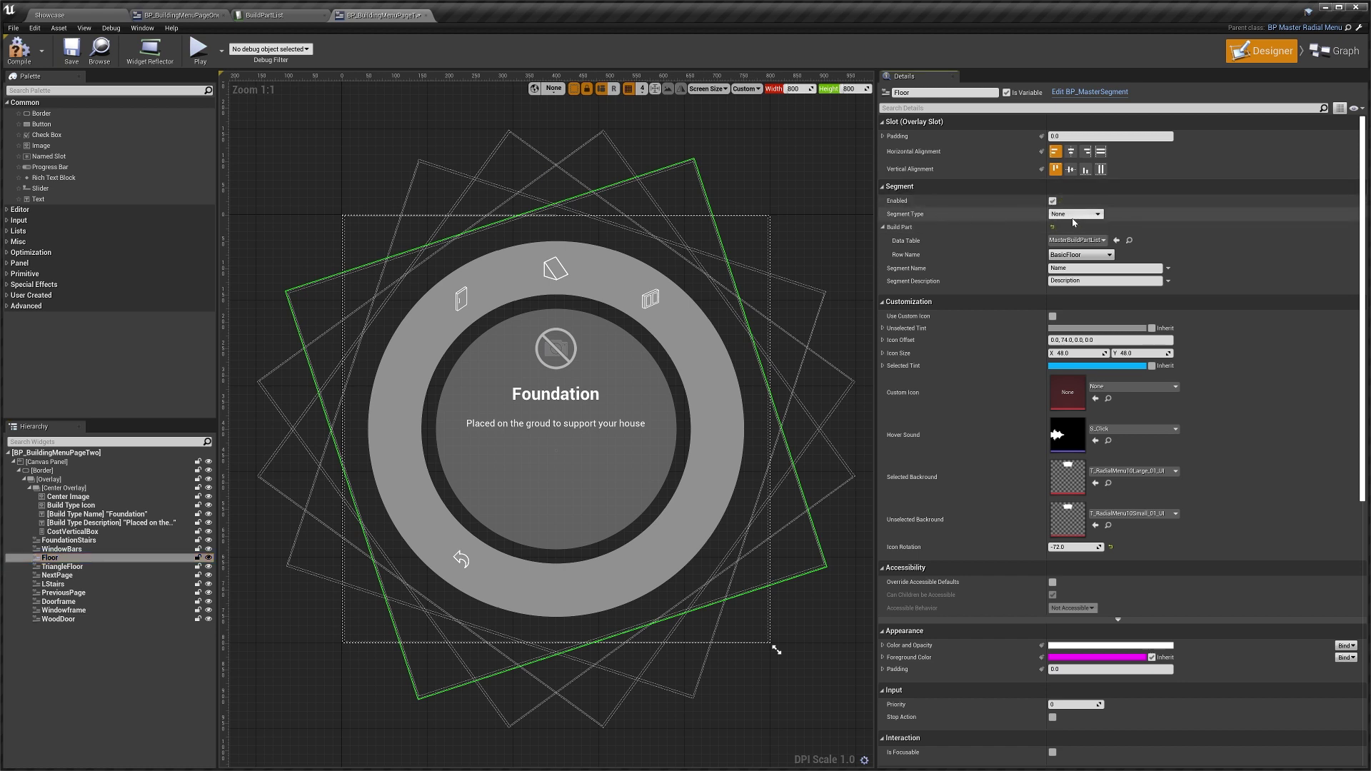
pyautogui.click(1073, 217)
pyautogui.click(1071, 230)
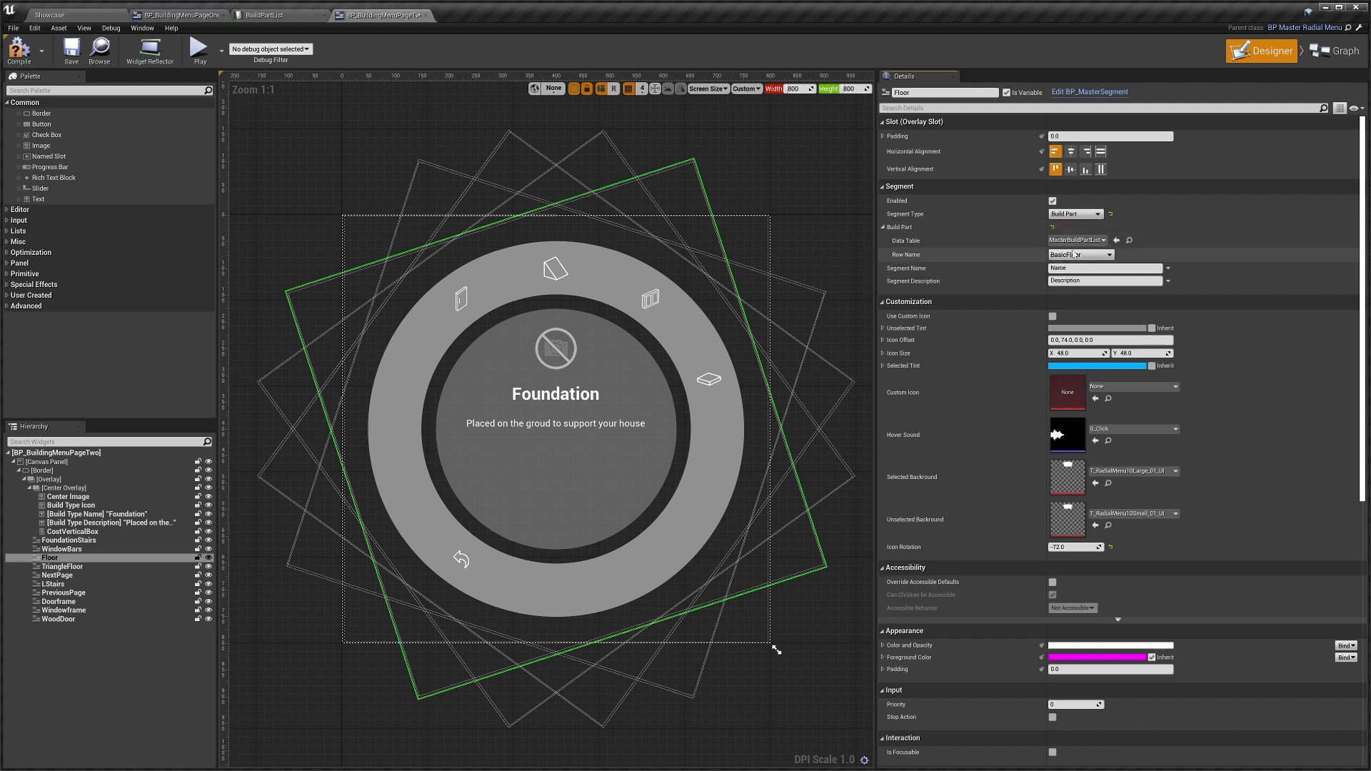
pyautogui.click(1079, 255)
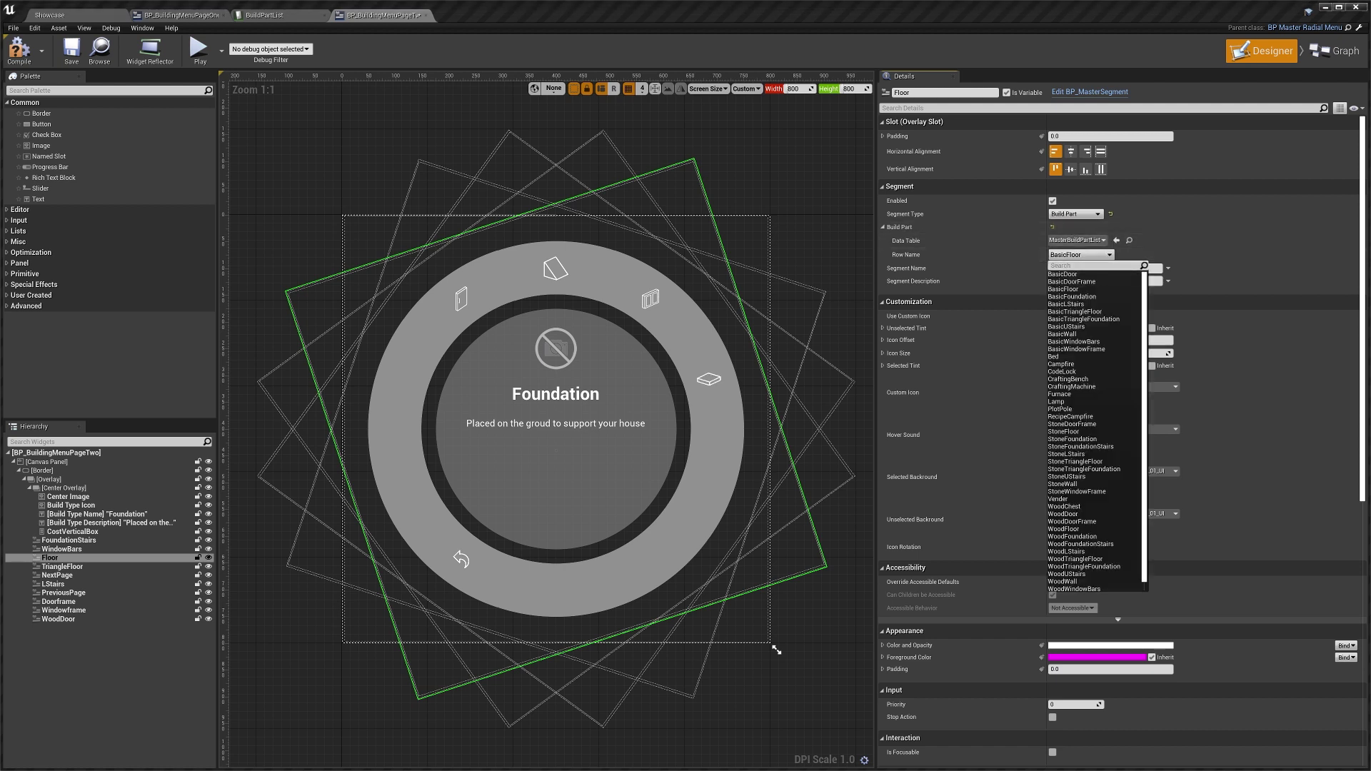
pyautogui.write('wood')
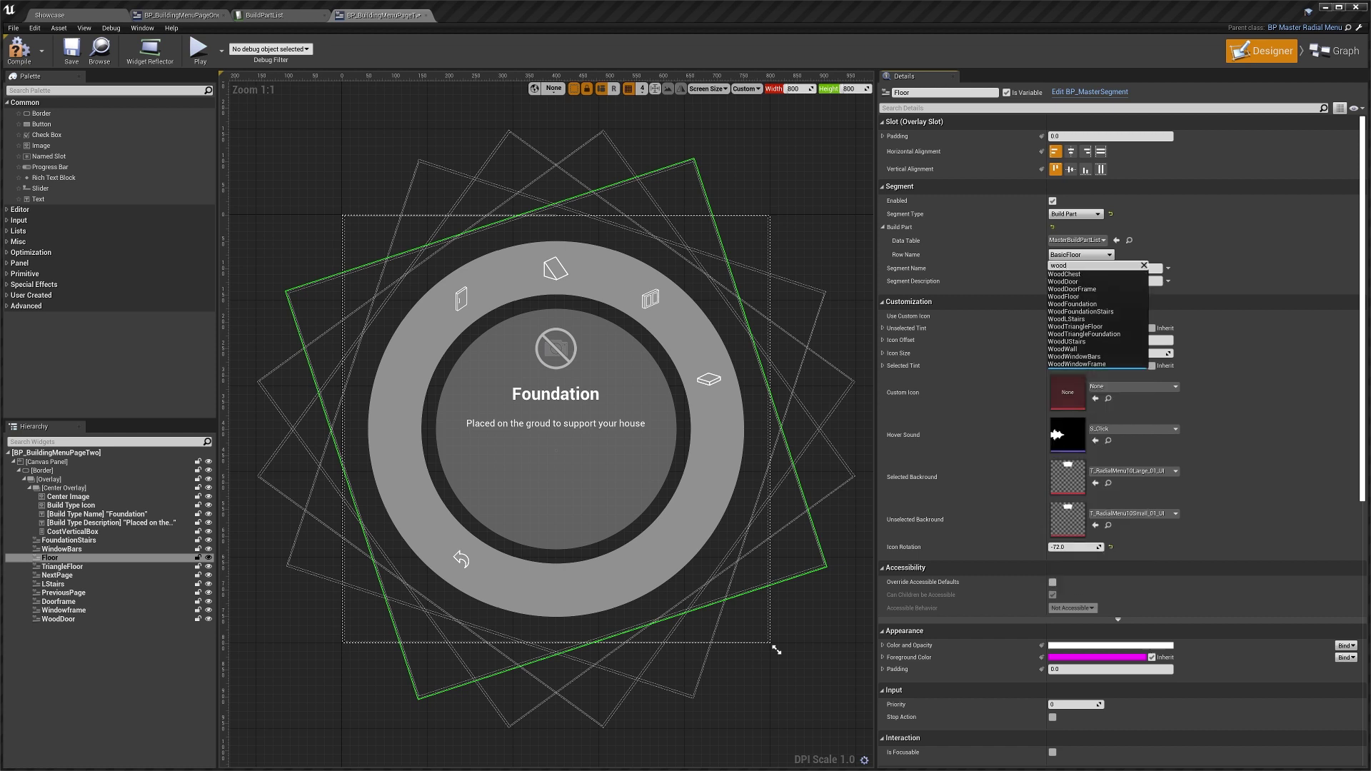
pyautogui.write('che')
pyautogui.press('Down')
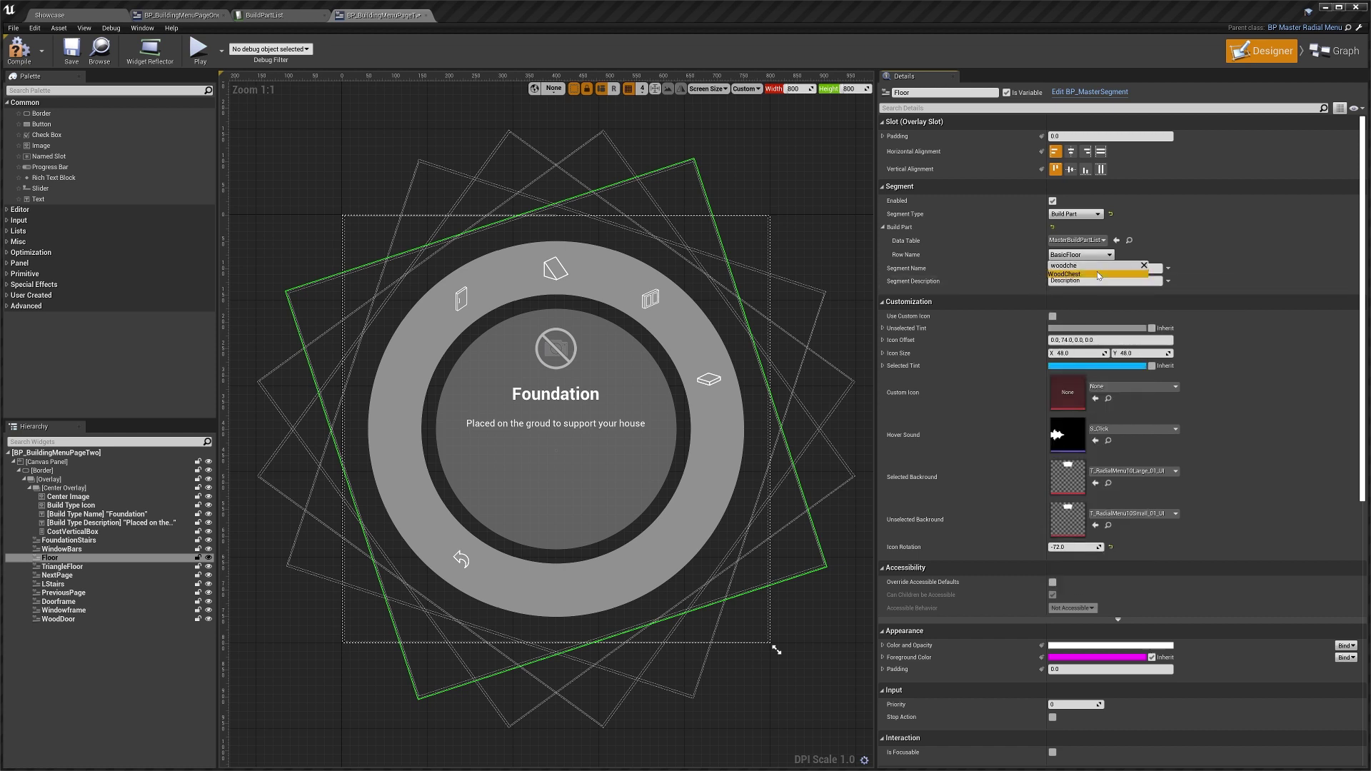
pyautogui.click(1098, 274)
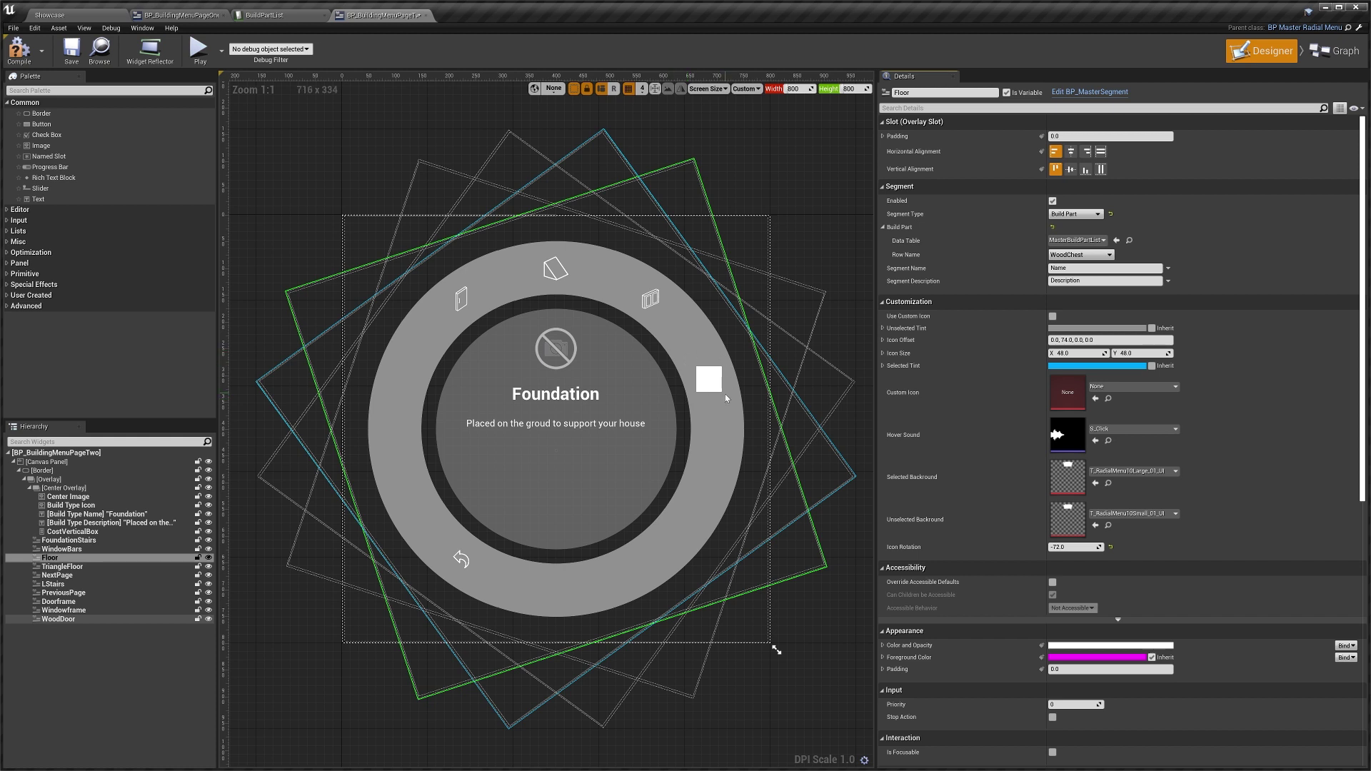
# Step: Search the BuildPartList table for chest, then return to the page-two widget
pyautogui.click(277, 15)
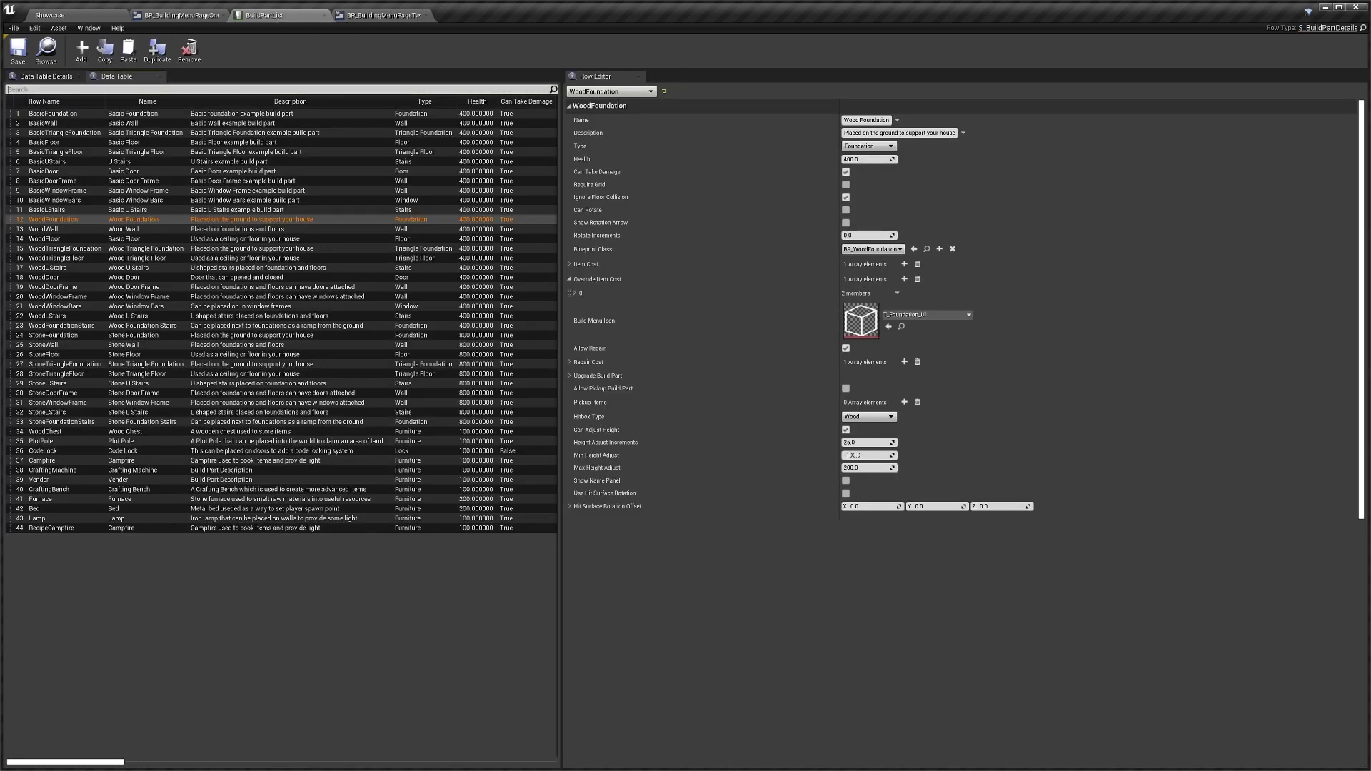
pyautogui.write('chest')
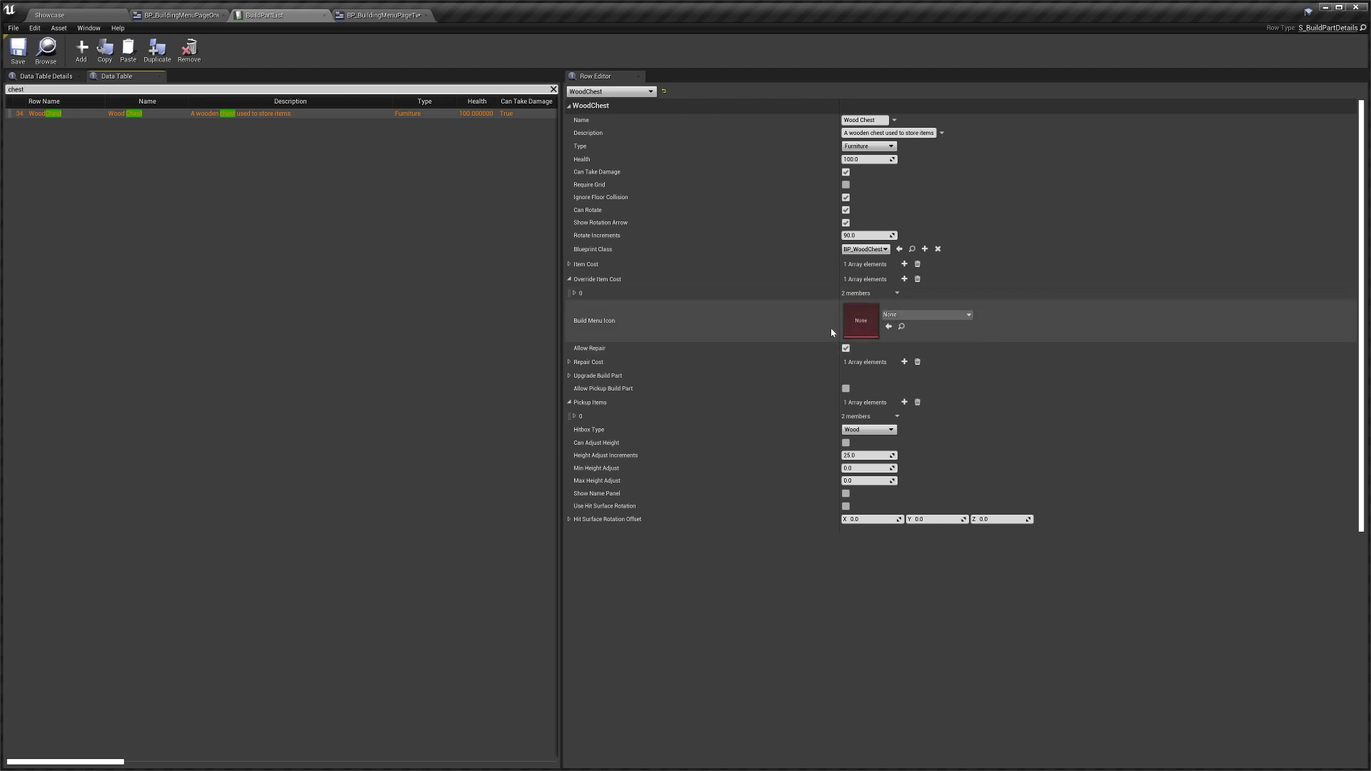
pyautogui.click(378, 15)
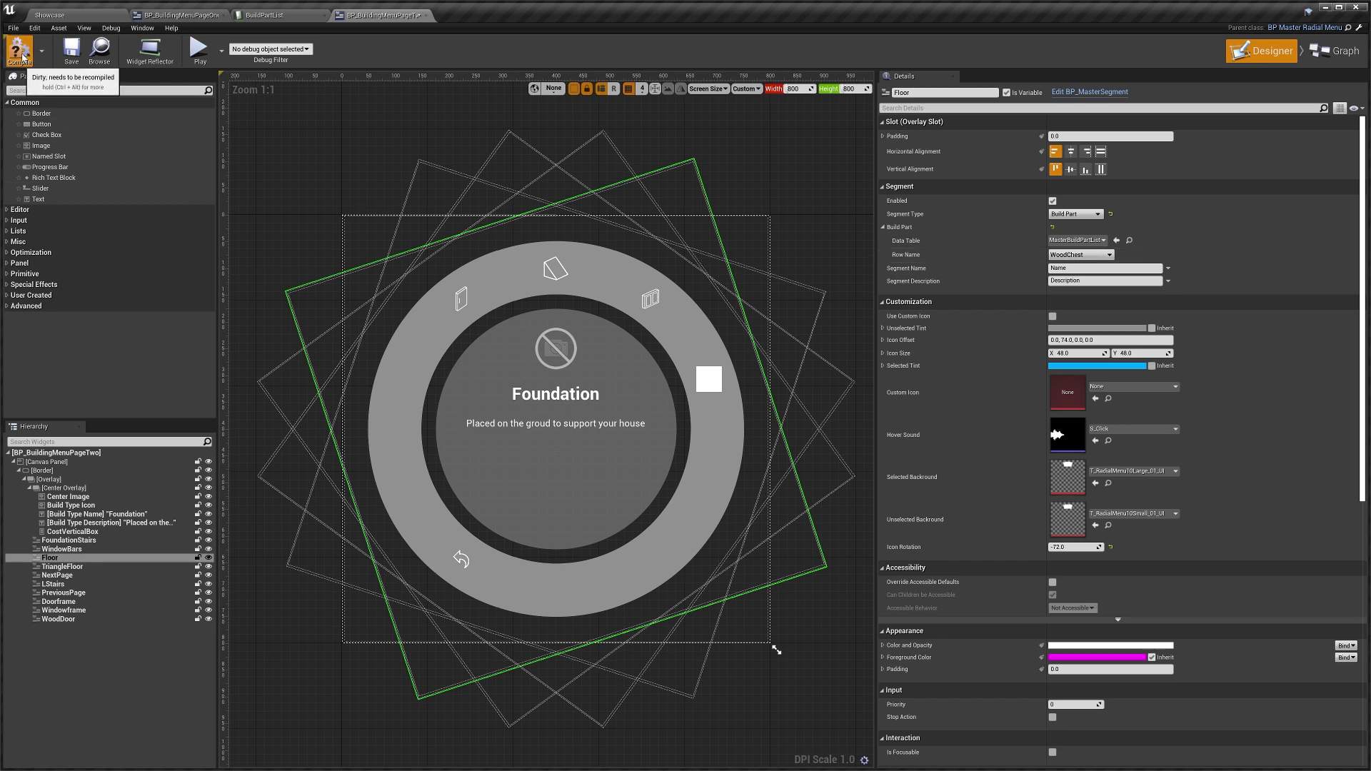
# Step: Play the Showcase level and equip the building plan for build mode
pyautogui.click(84, 15)
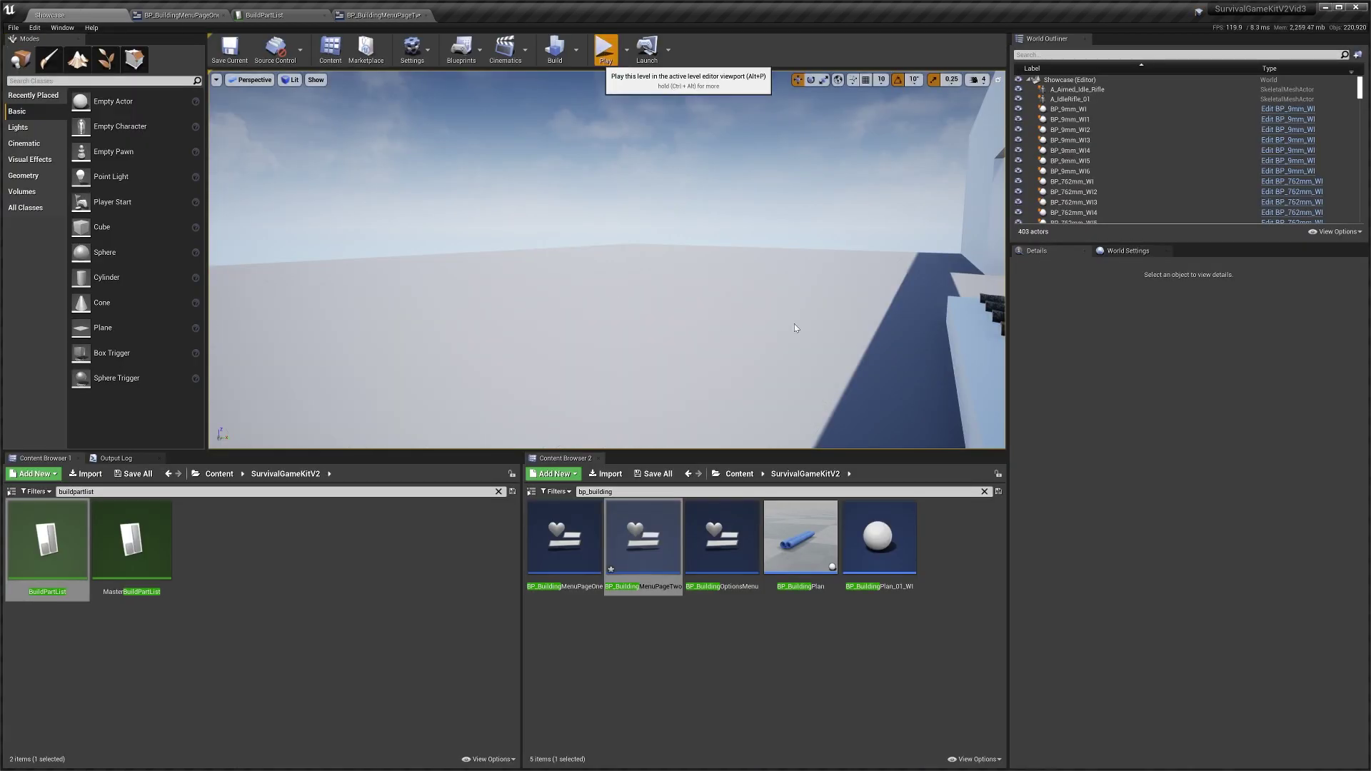
pyautogui.click(603, 48)
pyautogui.press('e')
pyautogui.press('w')
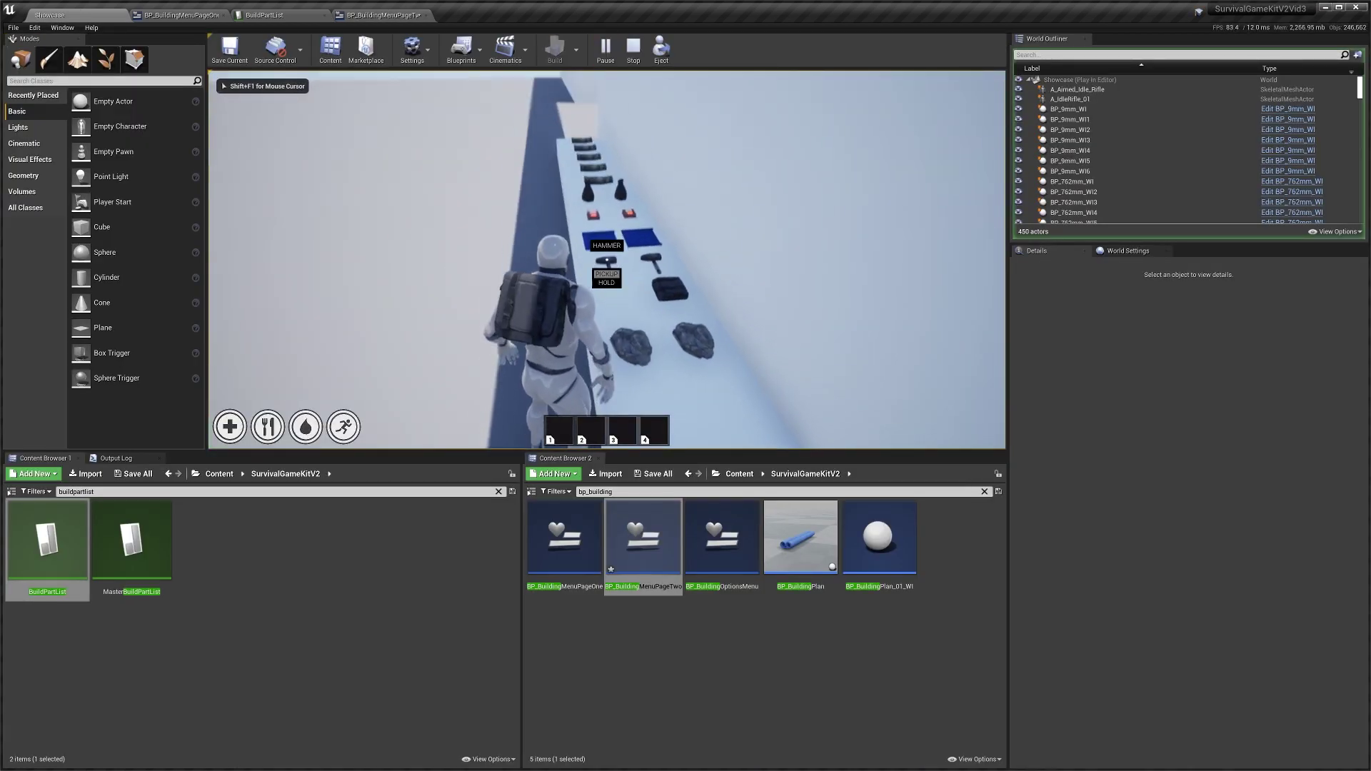
pyautogui.press('e')
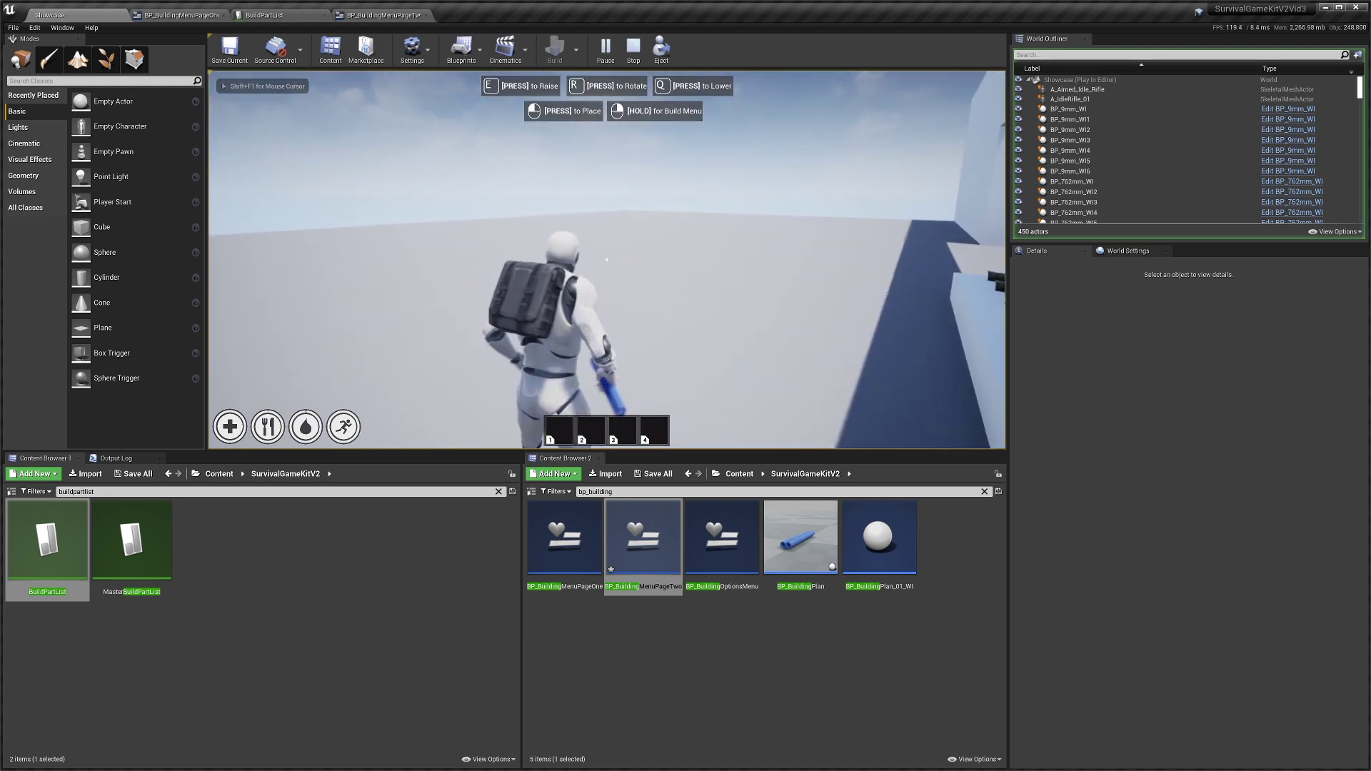
# Step: Pick Wood Chest from the radial menu, rotate it twice, then stop playing
pyautogui.rightClick(607, 259)
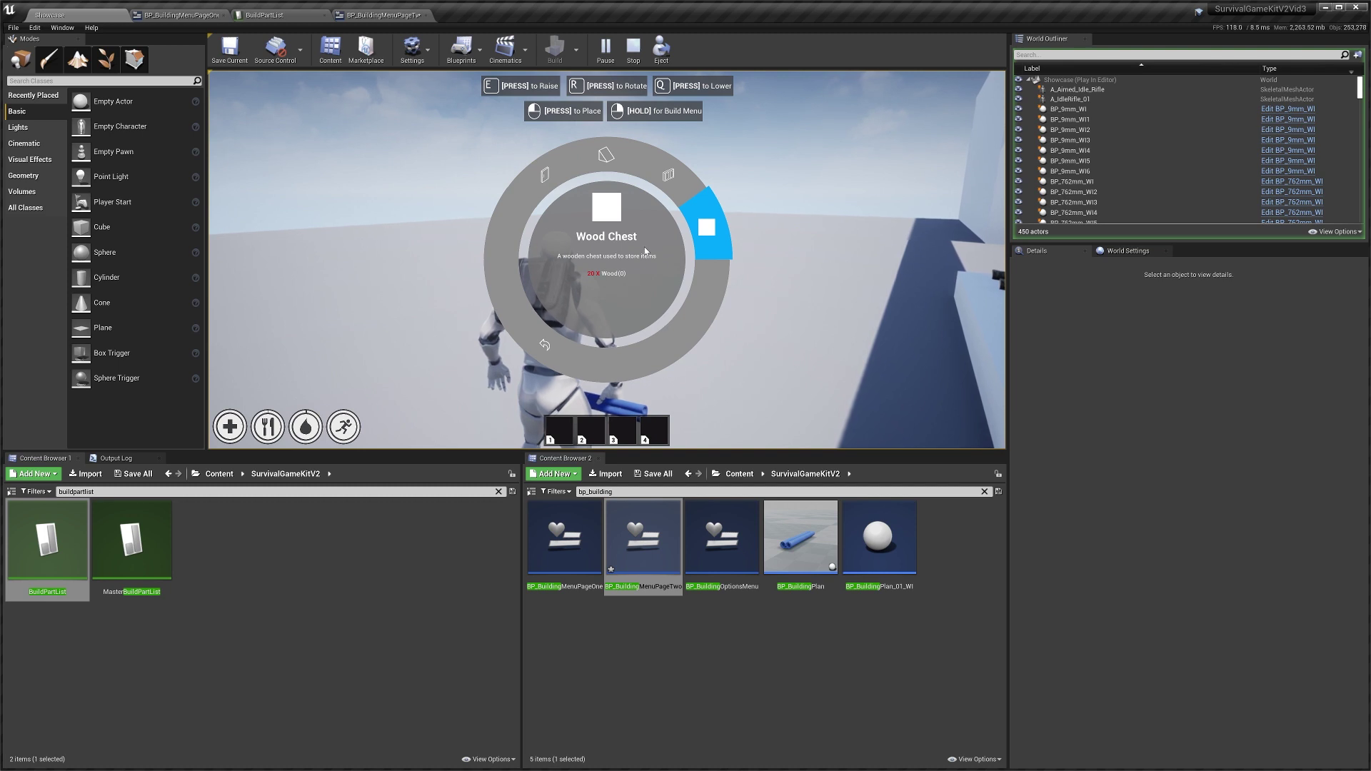
pyautogui.click(639, 253)
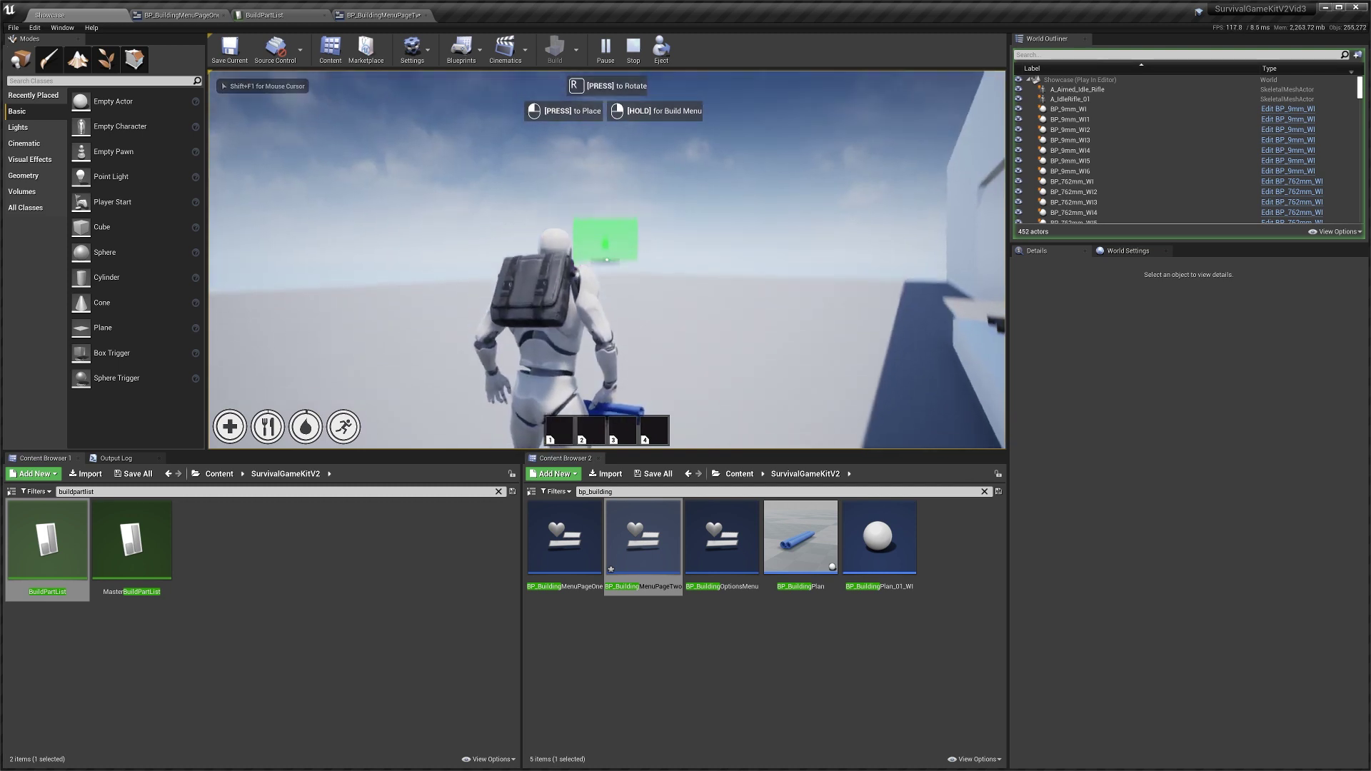
pyautogui.press('r')
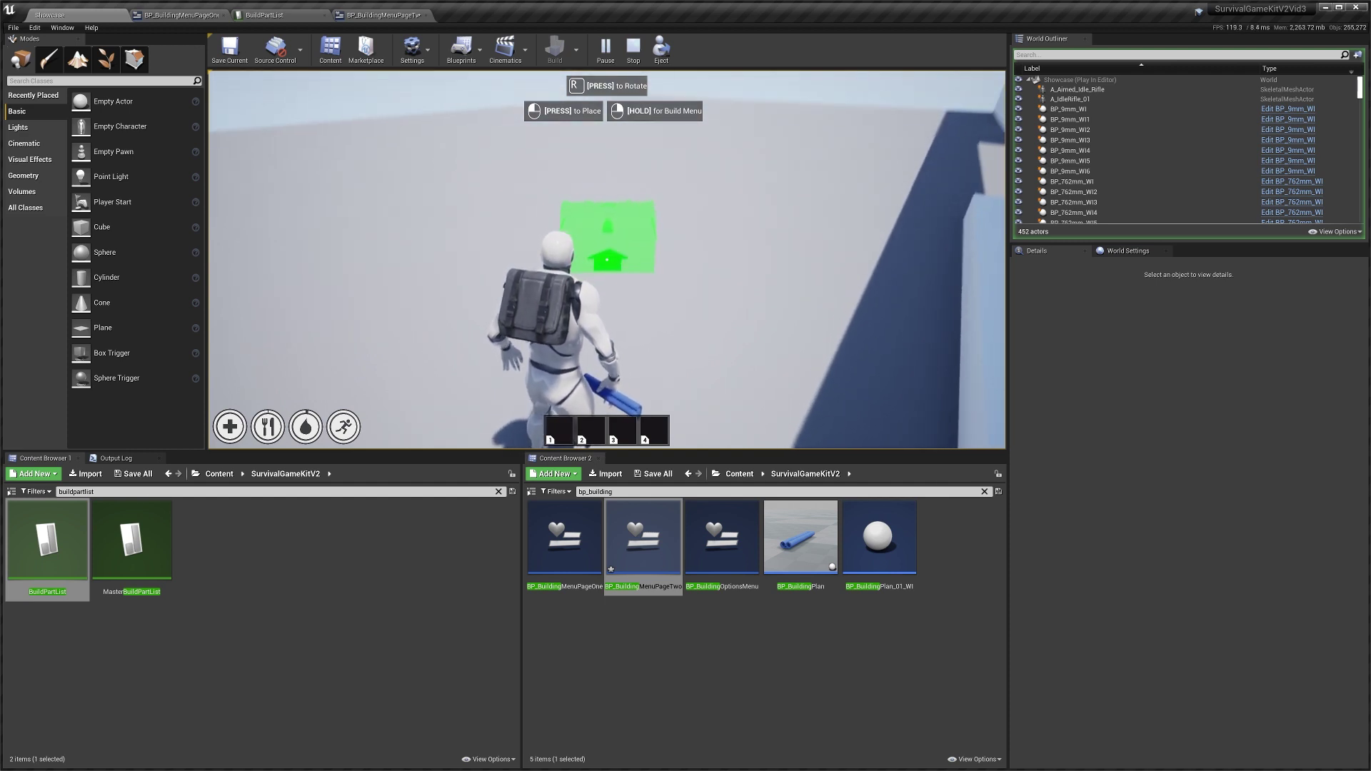
pyautogui.press('r')
pyautogui.press('r')
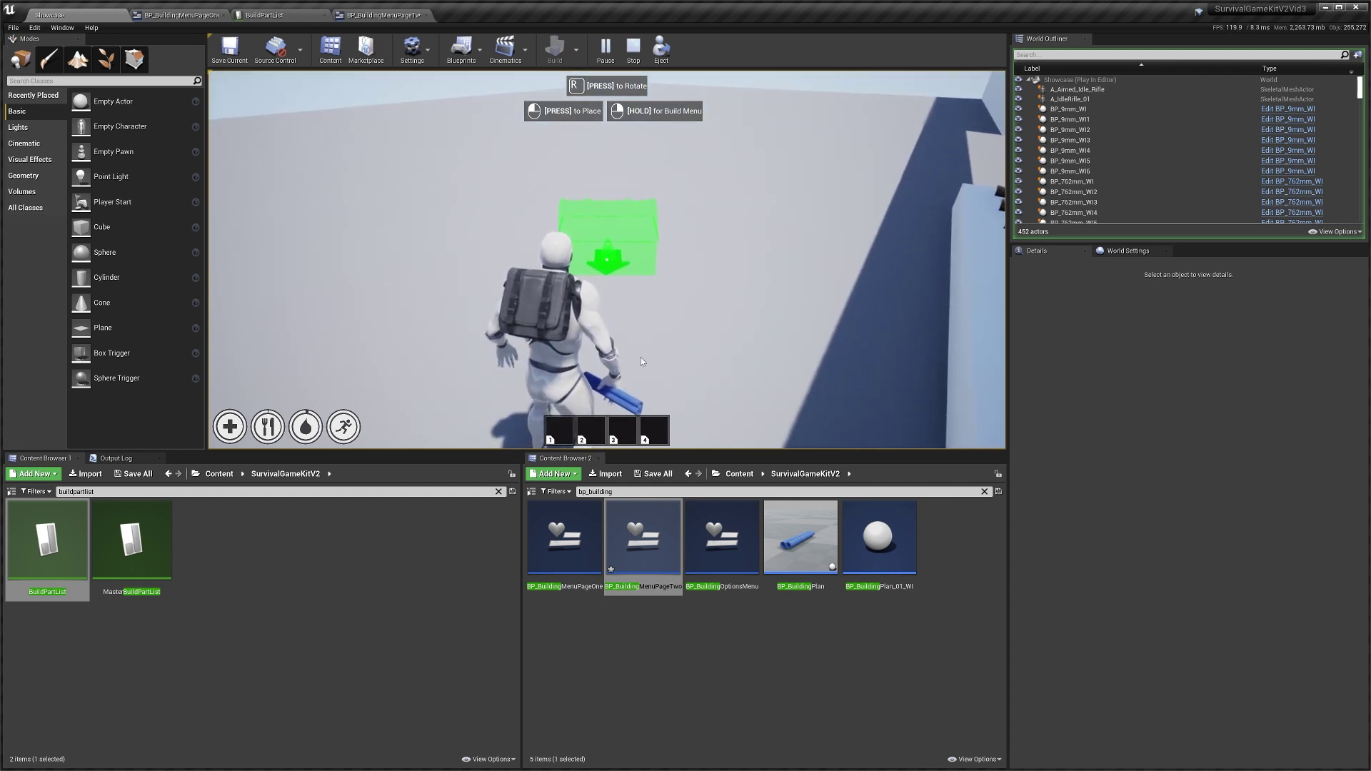
pyautogui.press('Escape')
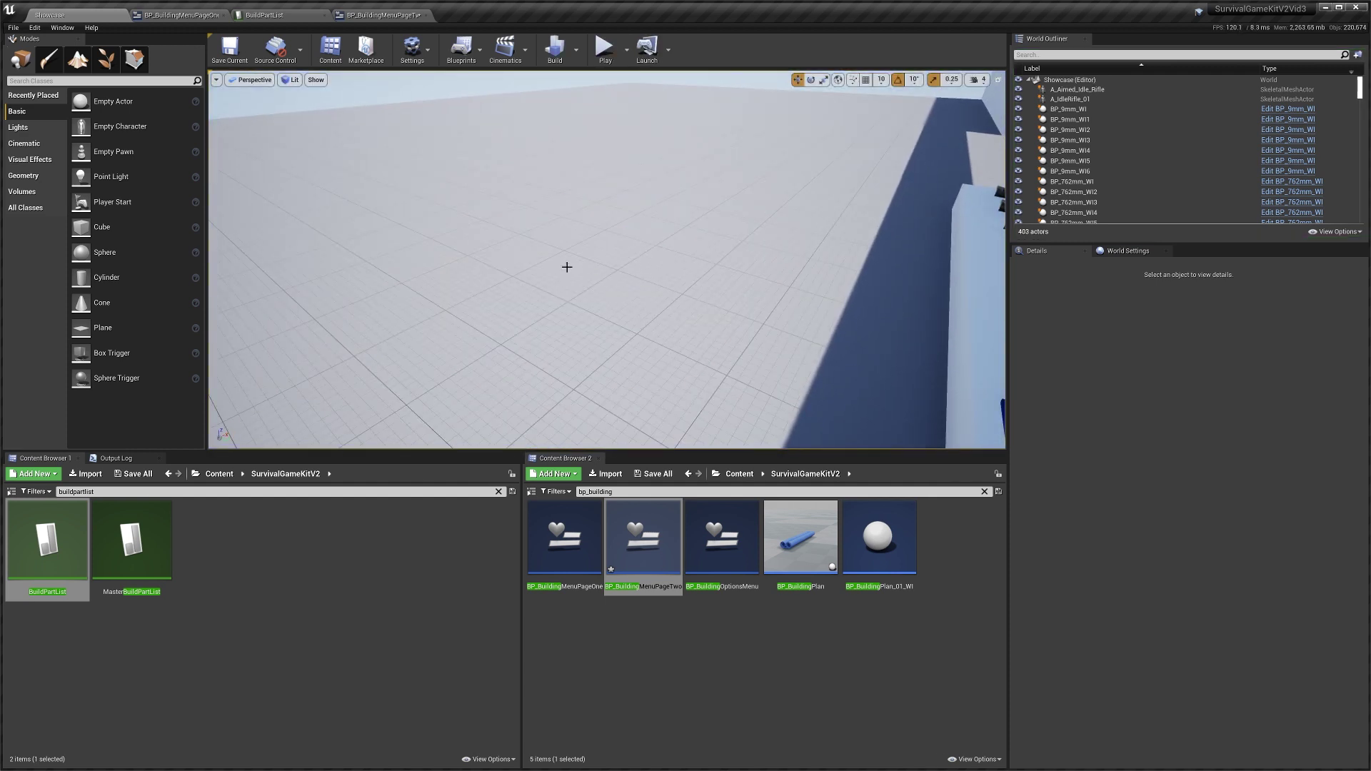
# Step: Duplicate BP_BuildingMenuPageTwo, name the copy BP_BuildingMenuPageThree, and reopen BP_BuildingMenuPageTwo
pyautogui.click(664, 716)
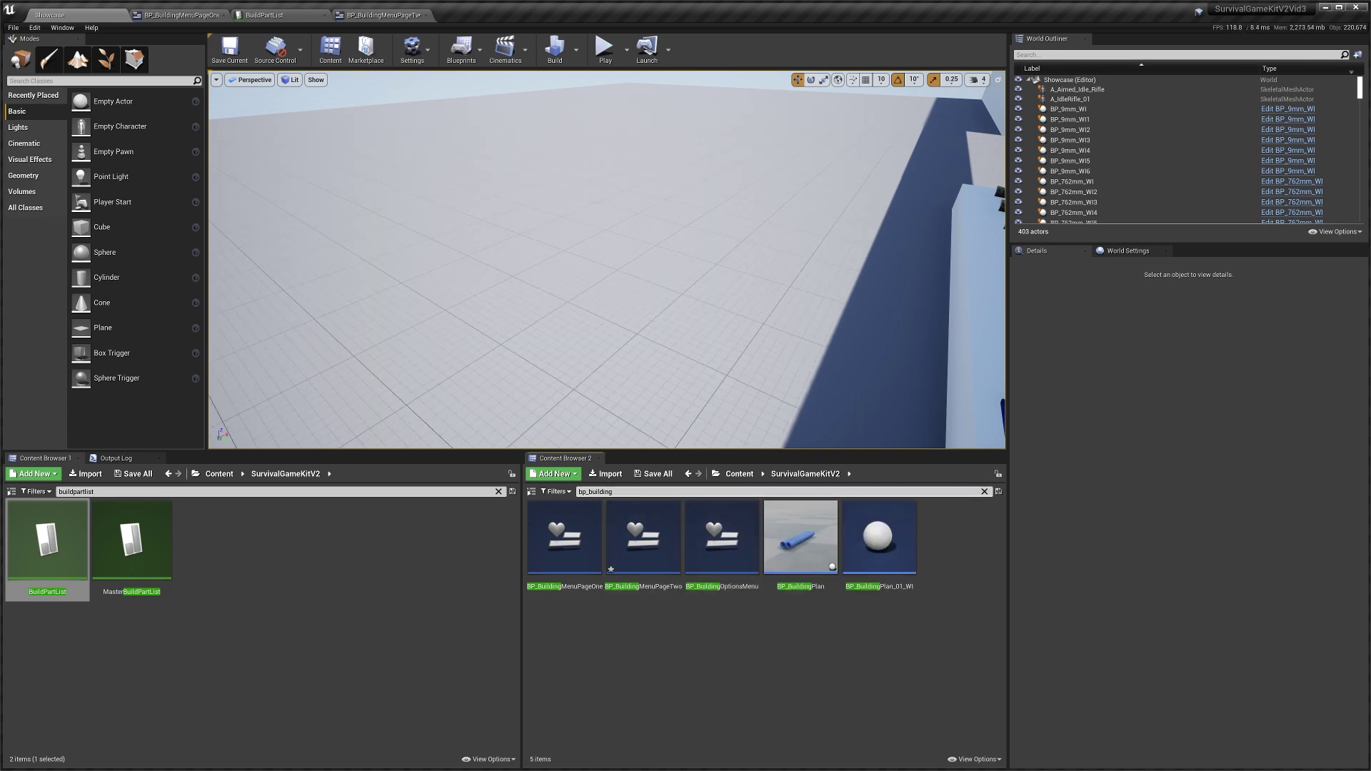
pyautogui.rightClick(638, 549)
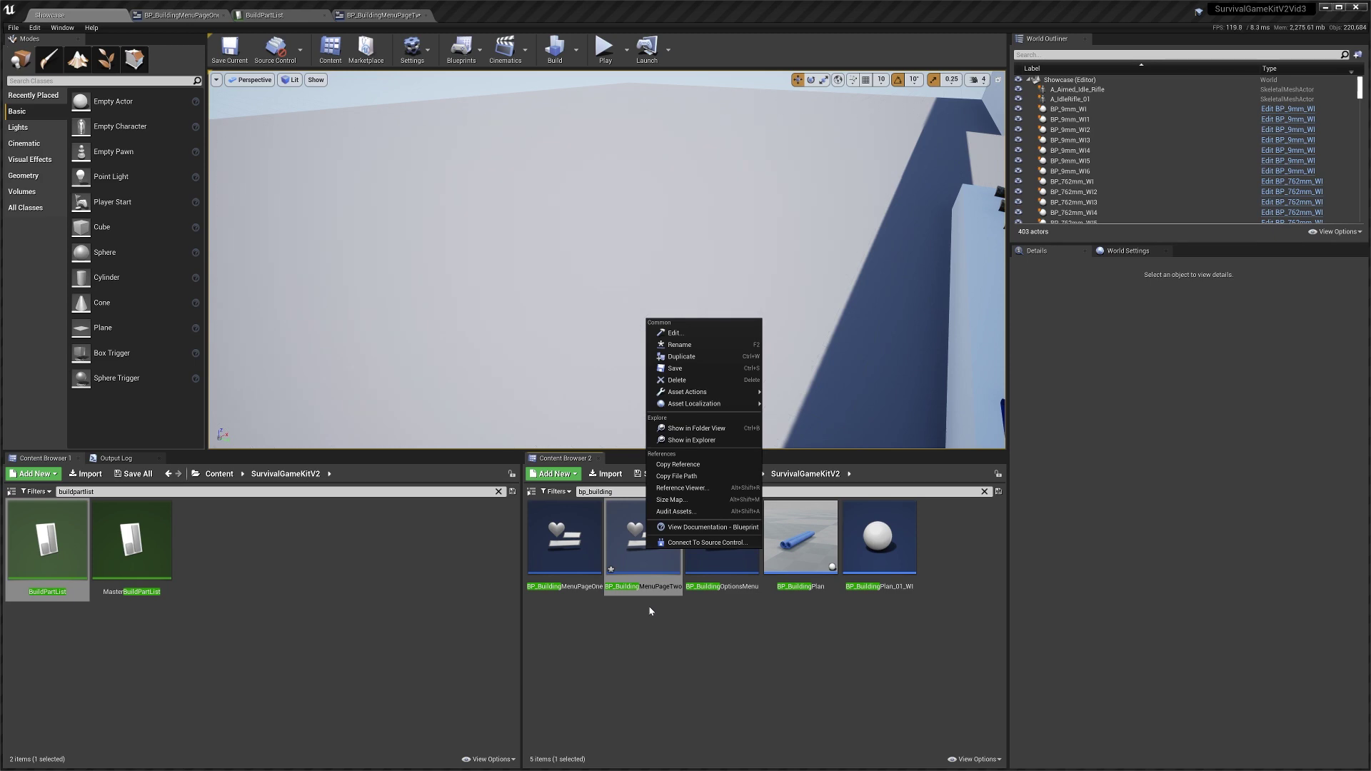
pyautogui.click(705, 357)
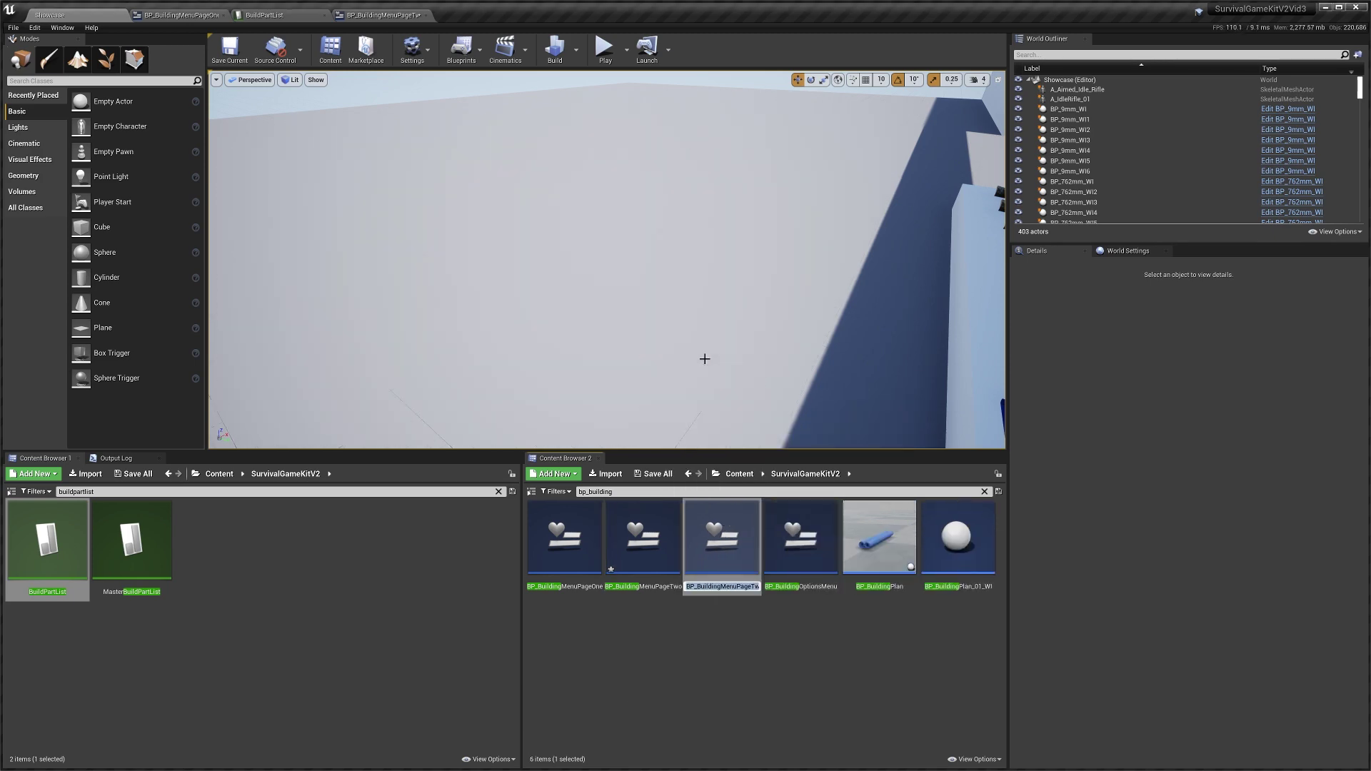
pyautogui.press('End')
pyautogui.press('BackSpace')
pyautogui.press('BackSpace')
pyautogui.press('BackSpace')
pyautogui.press('BackSpace')
pyautogui.write('Three')
pyautogui.press('Return')
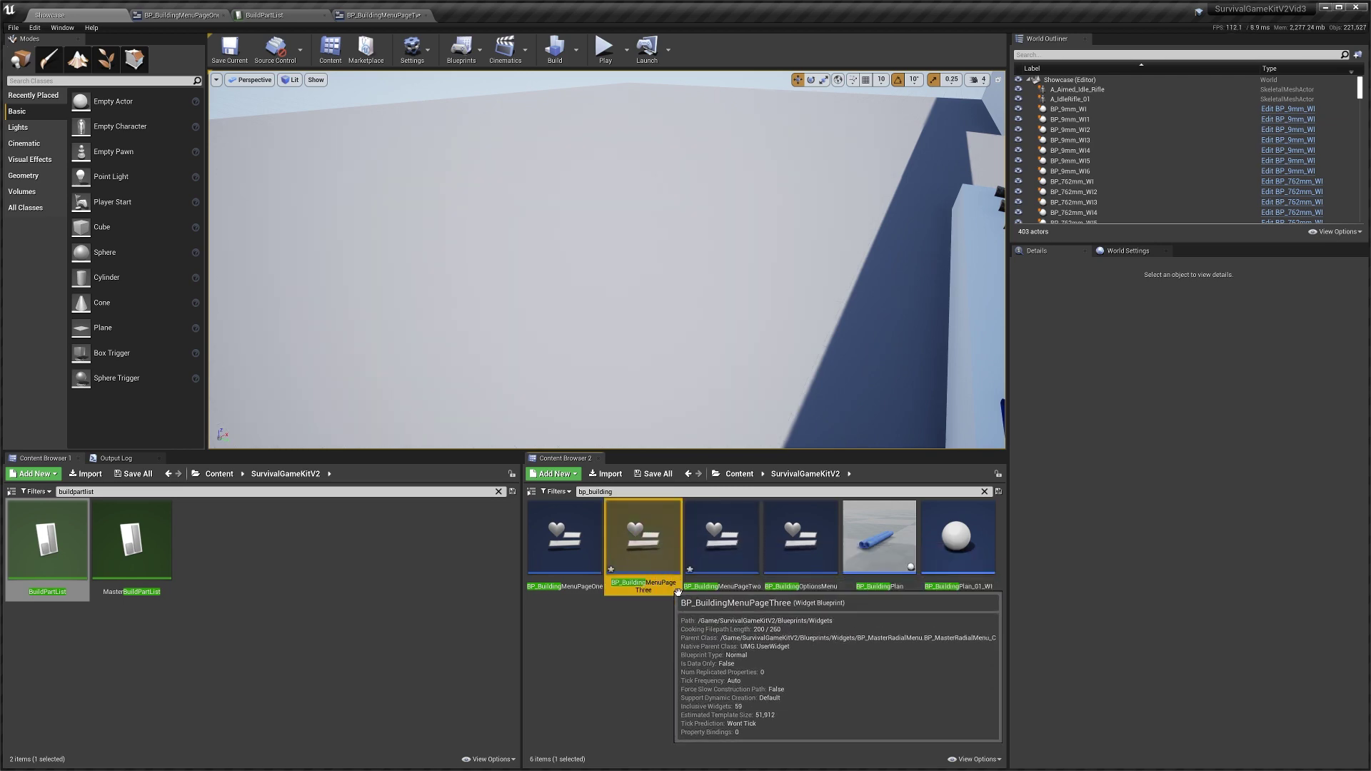
pyautogui.click(720, 548)
pyautogui.doubleClick(721, 548)
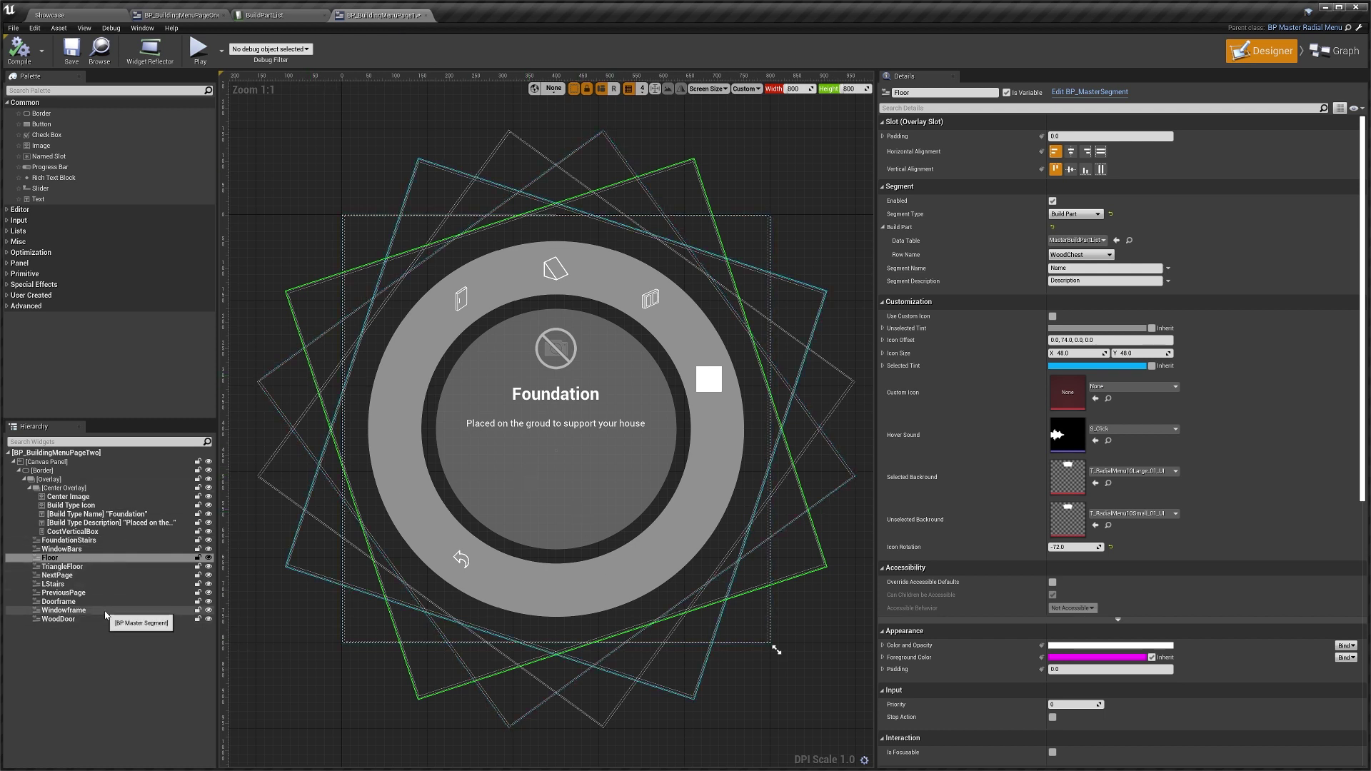
# Step: Enable the NextPage segment and set its Segment Type to Next Page
pyautogui.click(108, 575)
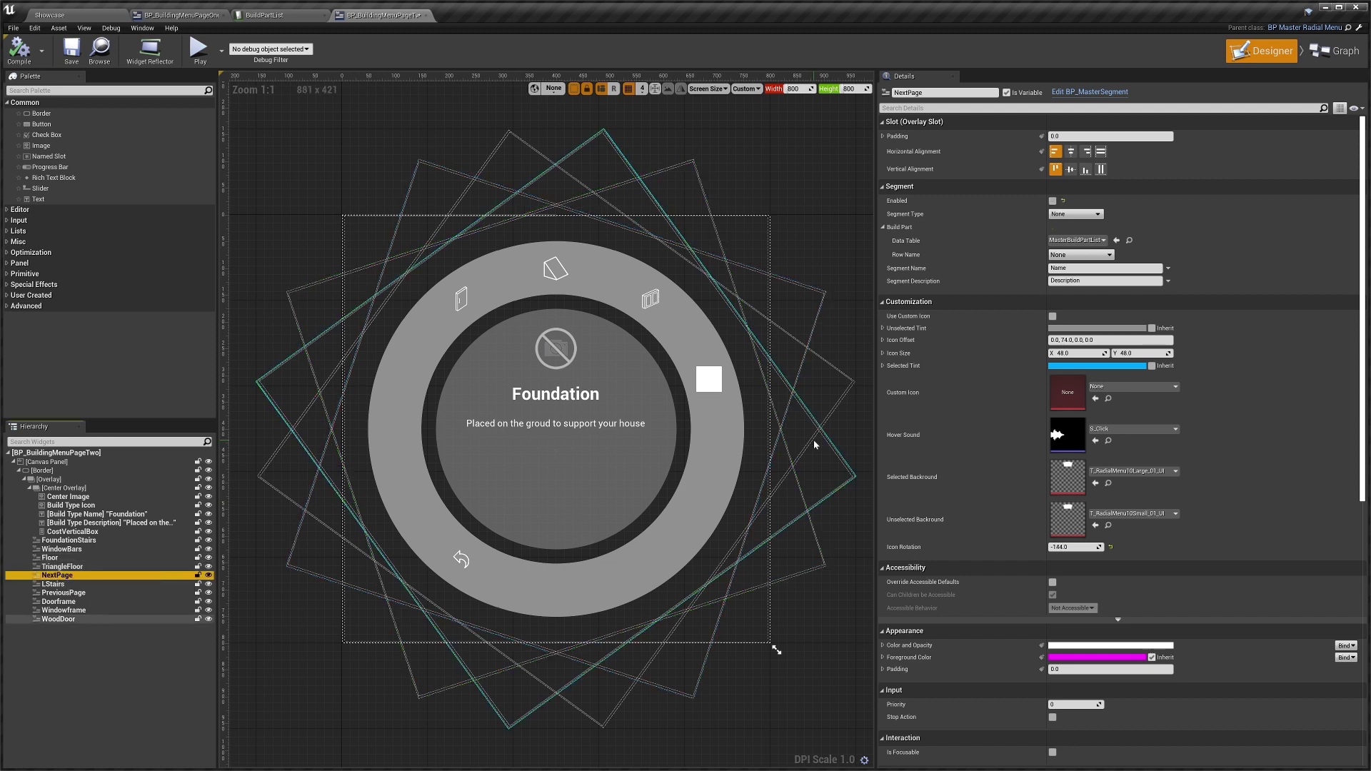
pyautogui.click(1052, 201)
pyautogui.click(1072, 215)
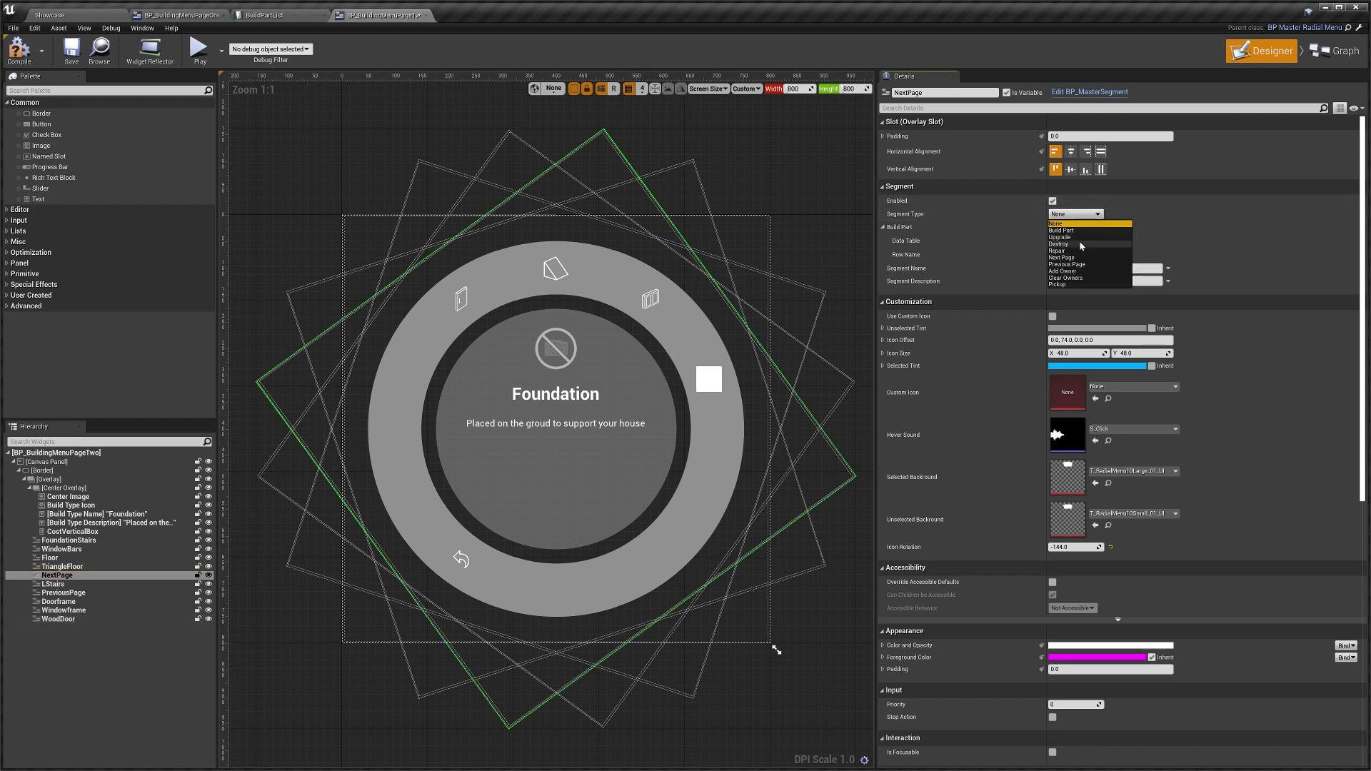
pyautogui.click(1062, 258)
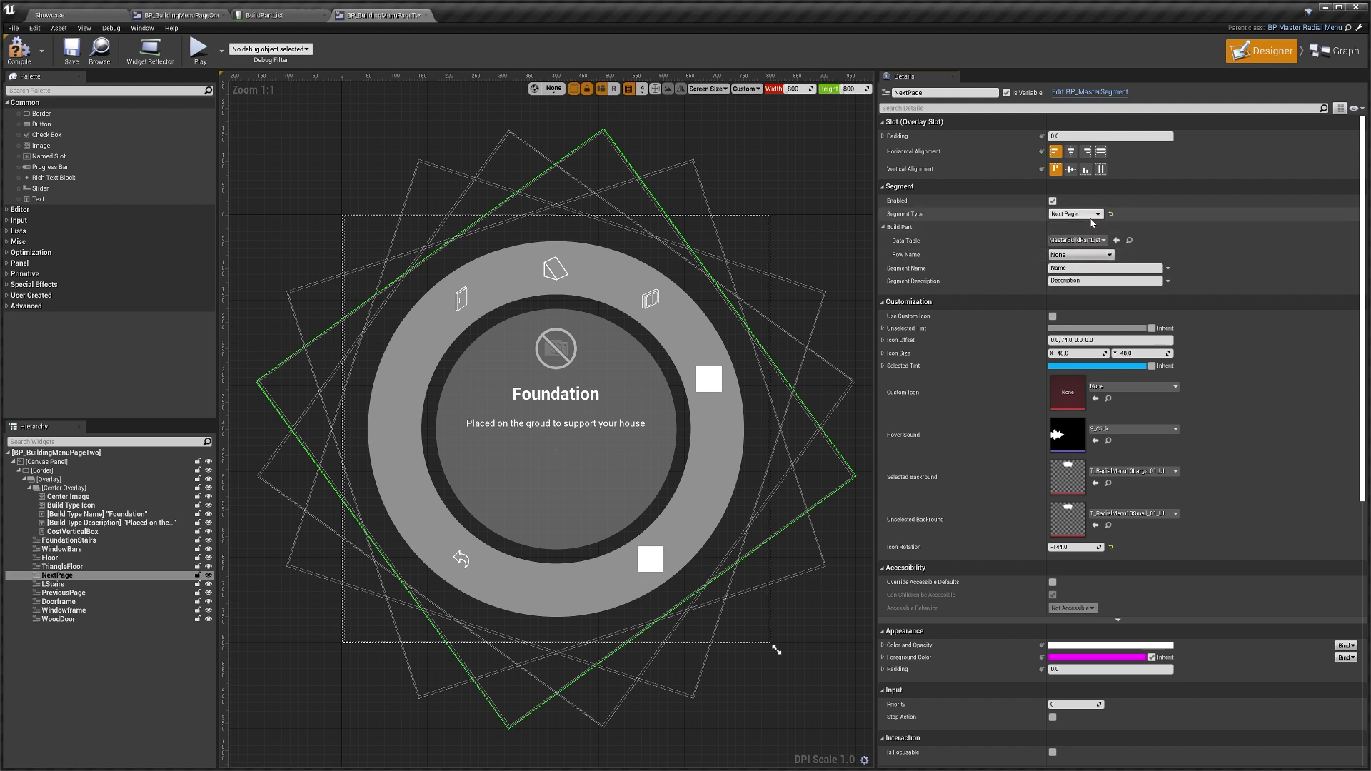
pyautogui.click(965, 225)
# Step: Name it 'Next Page', describe it 'Go to next page', and tick Use Custom Icon
pyautogui.click(1093, 240)
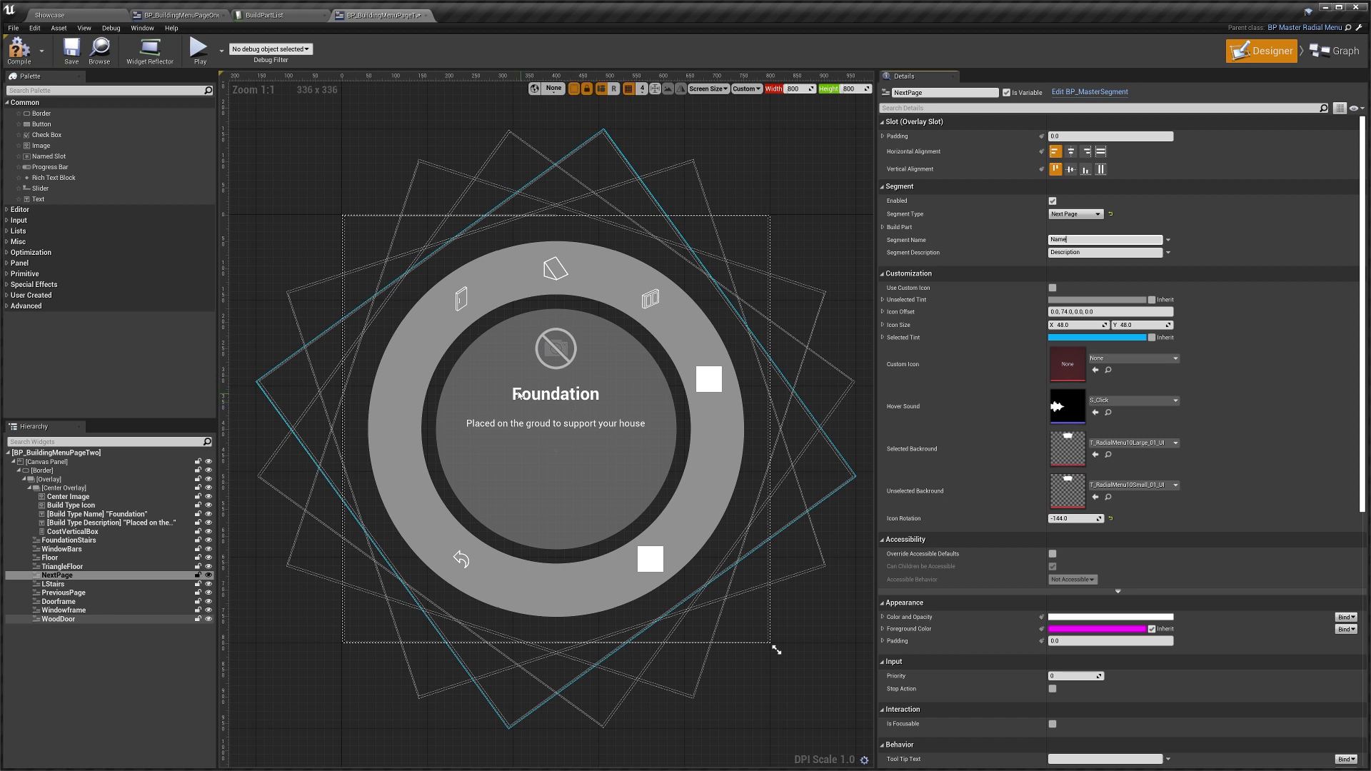
pyautogui.doubleClick(1055, 240)
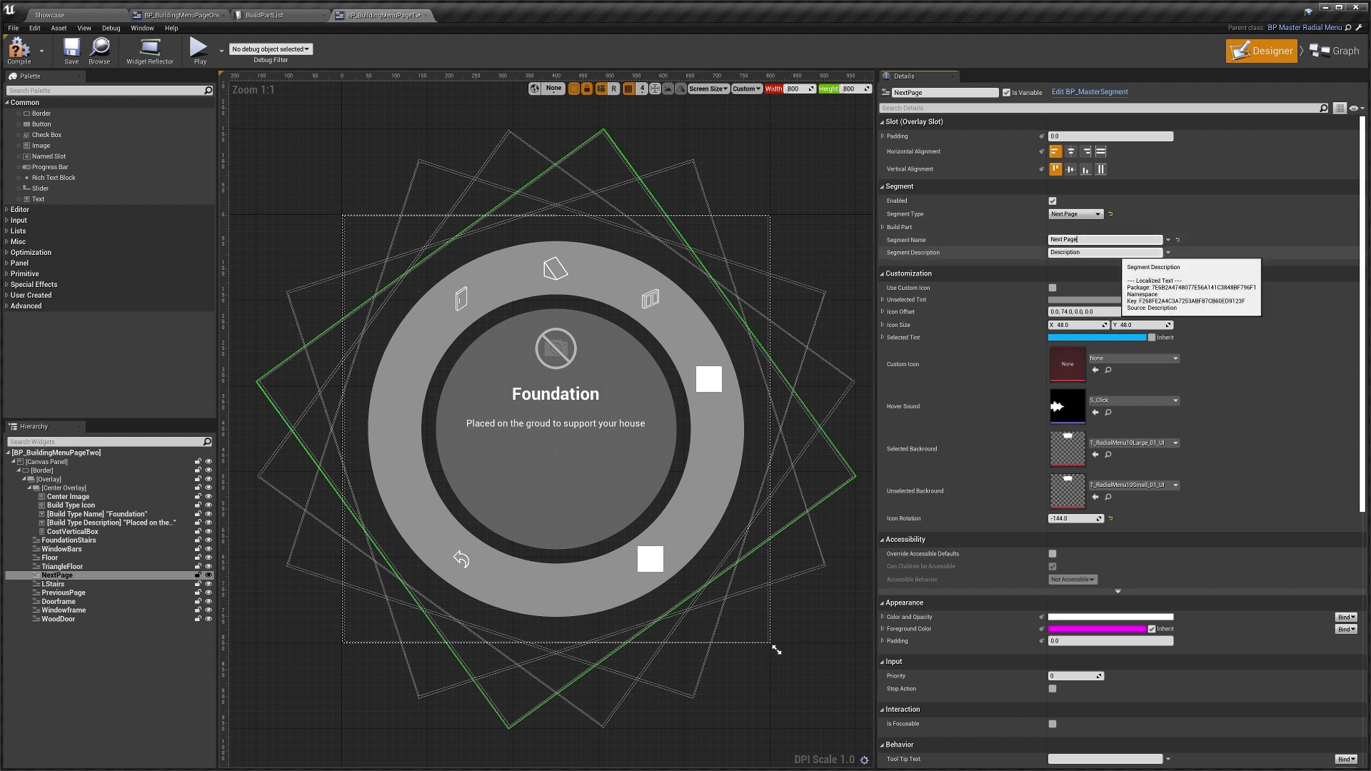
pyautogui.click(1100, 252)
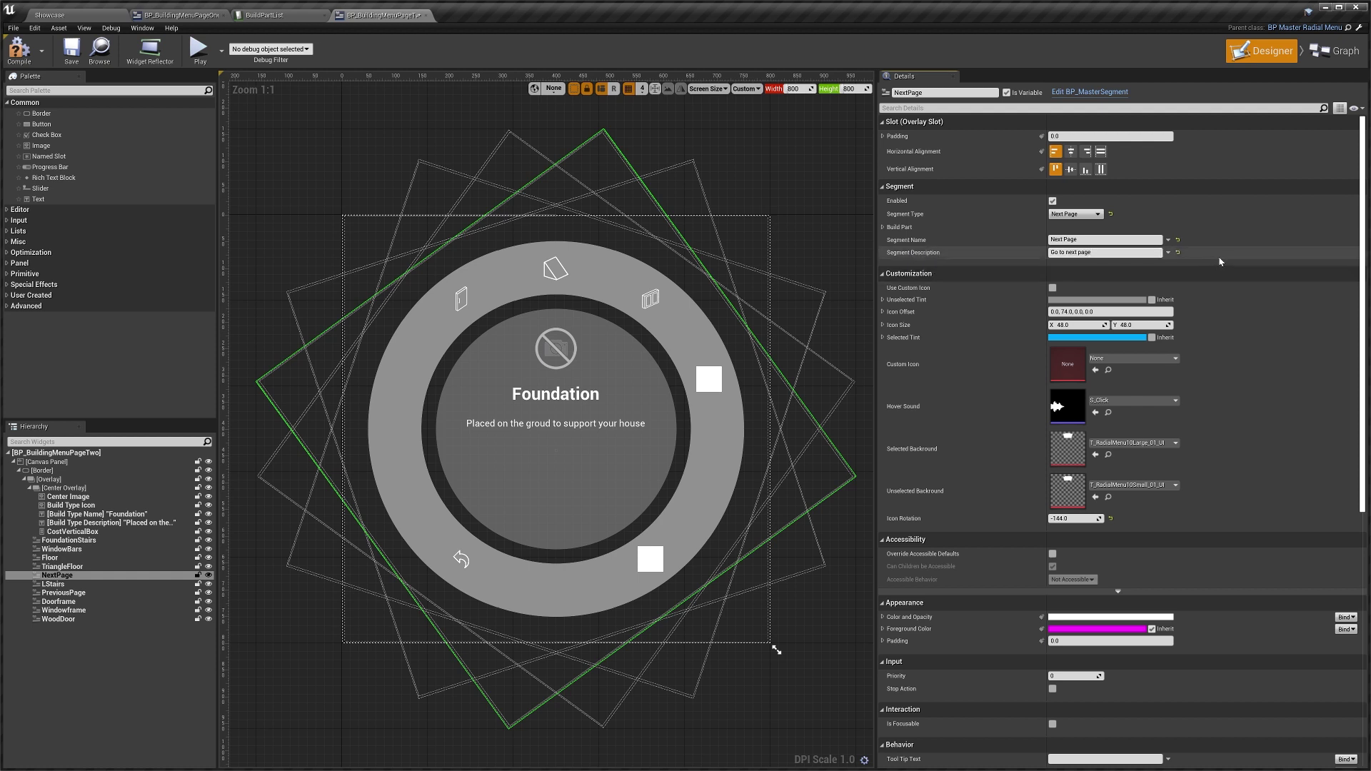
pyautogui.click(1053, 288)
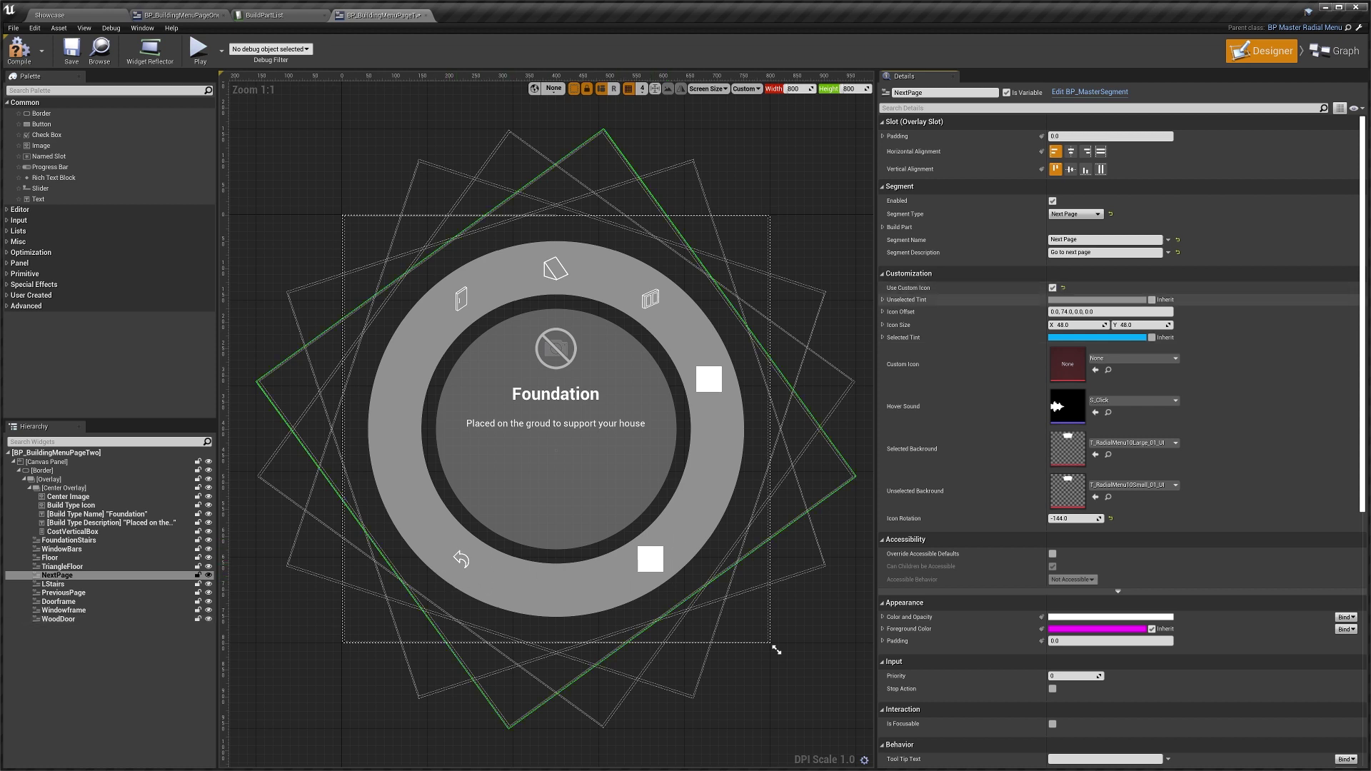
# Step: Set T_More_UI as the NextPage custom icon, then select the root widget
pyautogui.click(1133, 358)
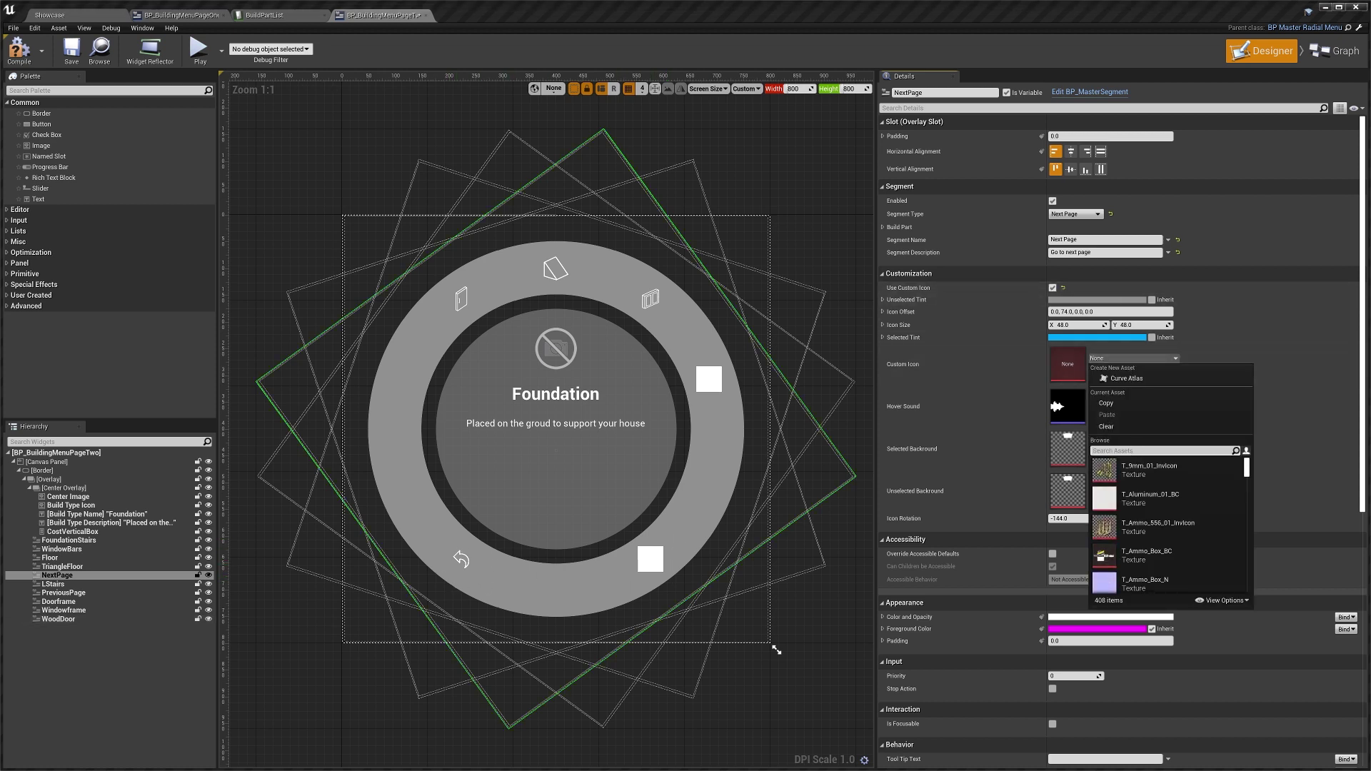
pyautogui.write('next')
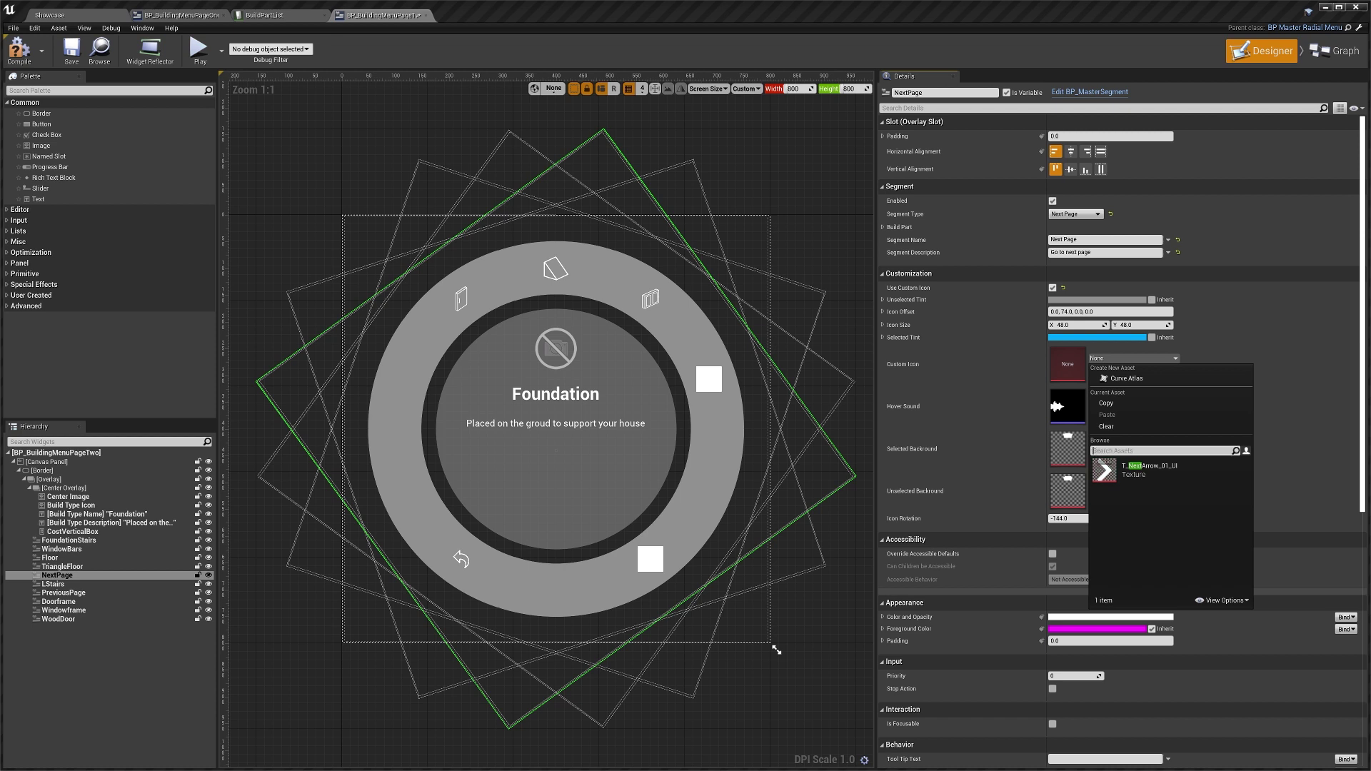
pyautogui.write('more')
pyautogui.click(1149, 473)
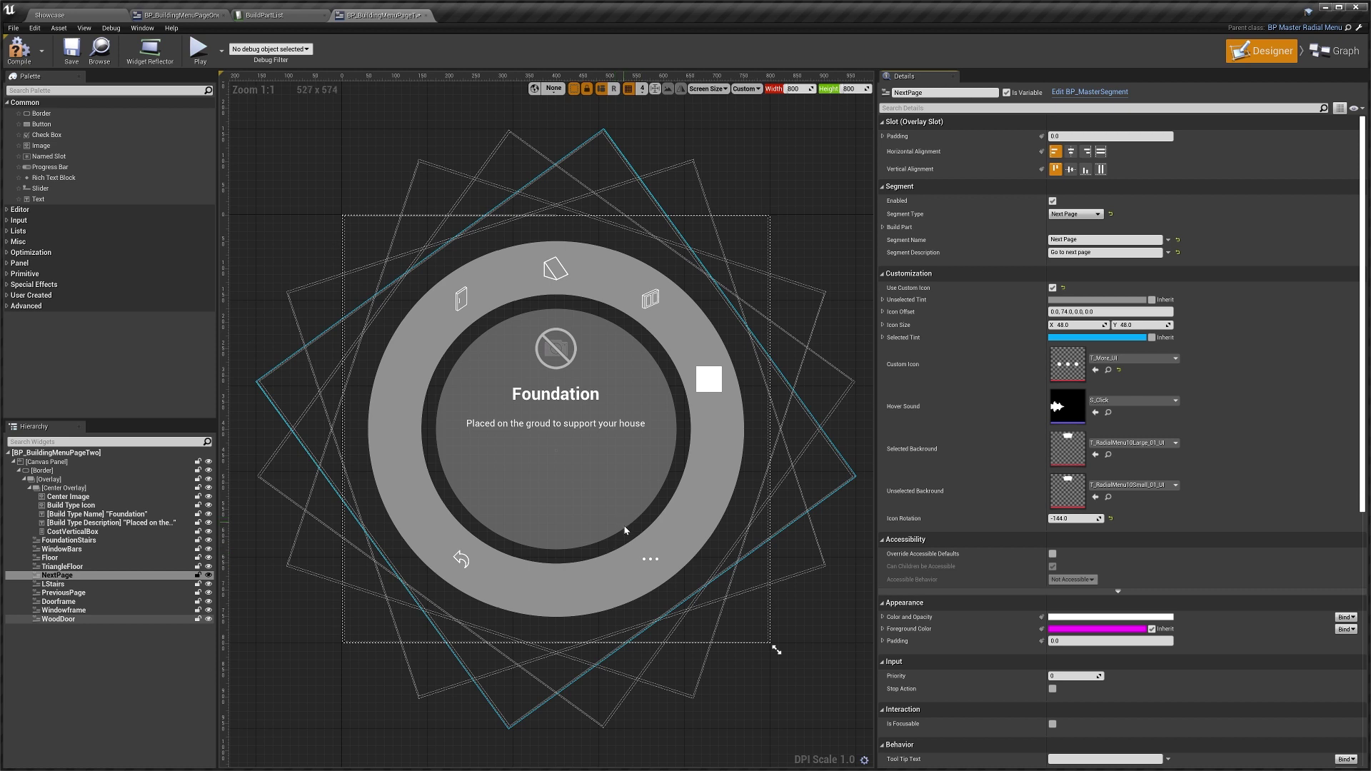
pyautogui.click(57, 453)
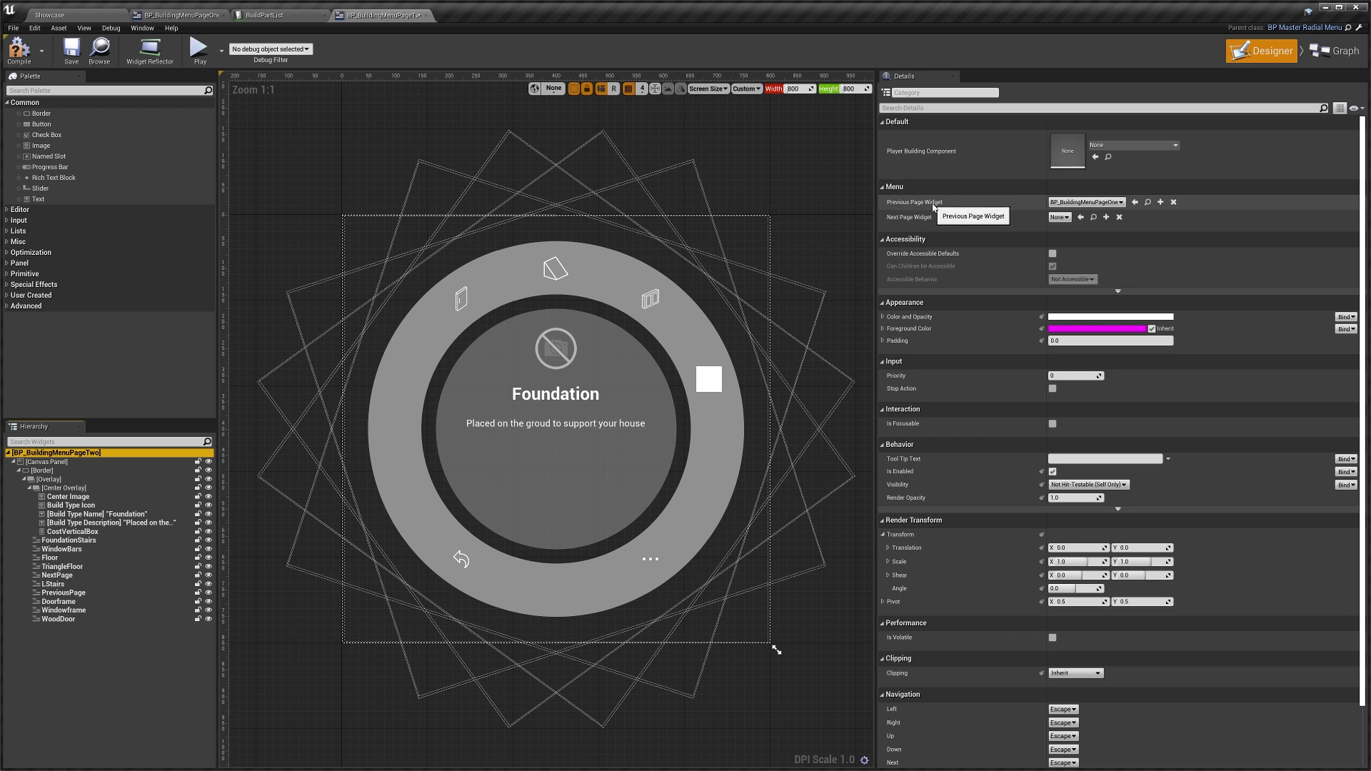
# Step: Set page two's Next Page Widget to BP_BuildingMenuPageThree, then go back to the Showcase level
pyautogui.click(1060, 217)
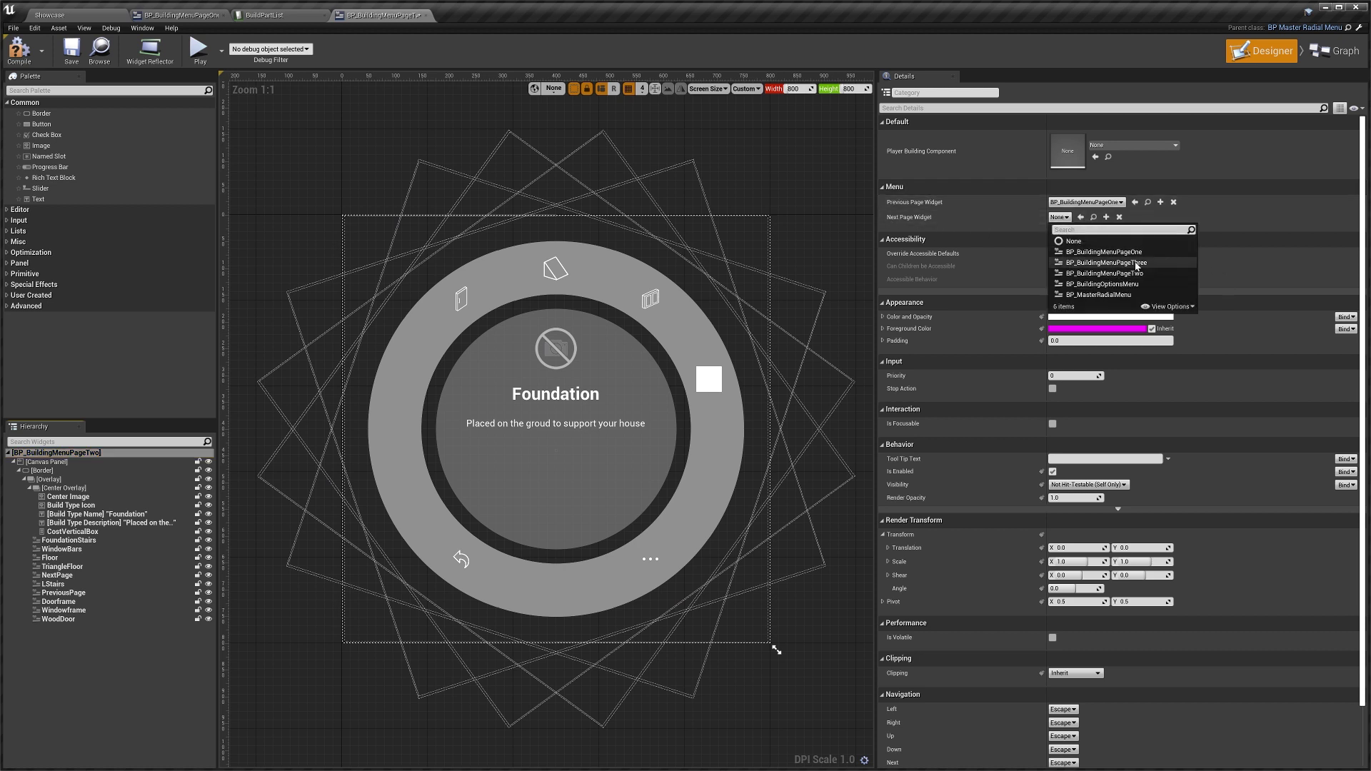
pyautogui.click(1113, 263)
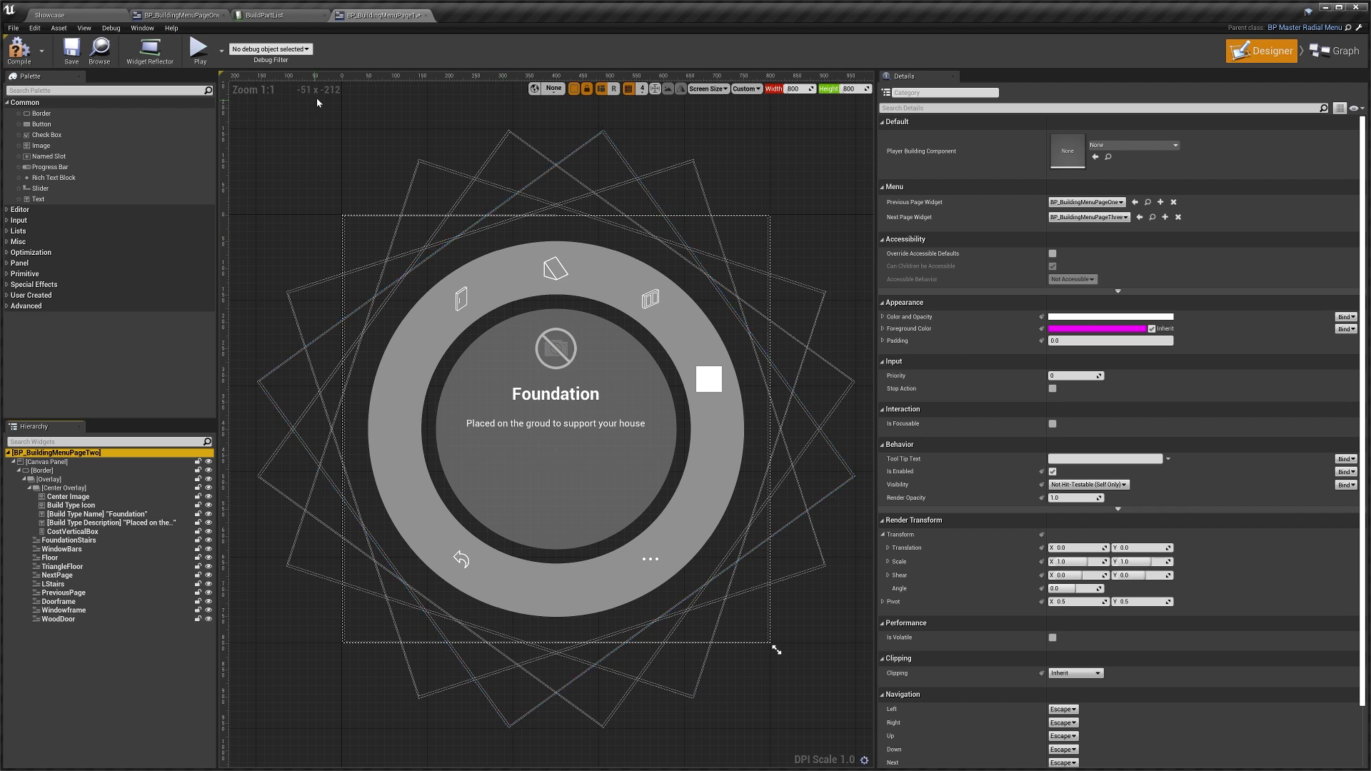
pyautogui.click(75, 15)
# Step: In BP_BuildingMenuPageThree, disable the FoundationStairs segment, set its Segment Type to None, and save
pyautogui.doubleClick(642, 539)
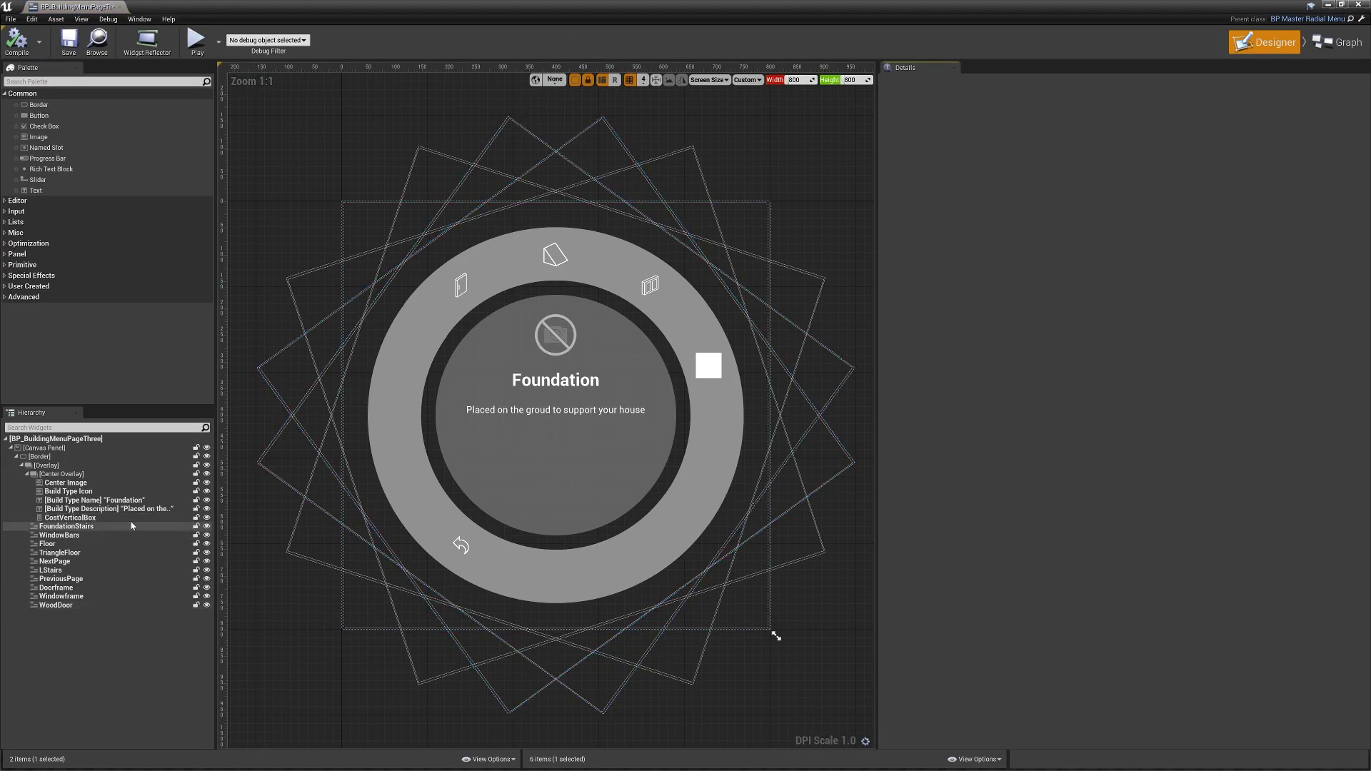
pyautogui.click(371, 205)
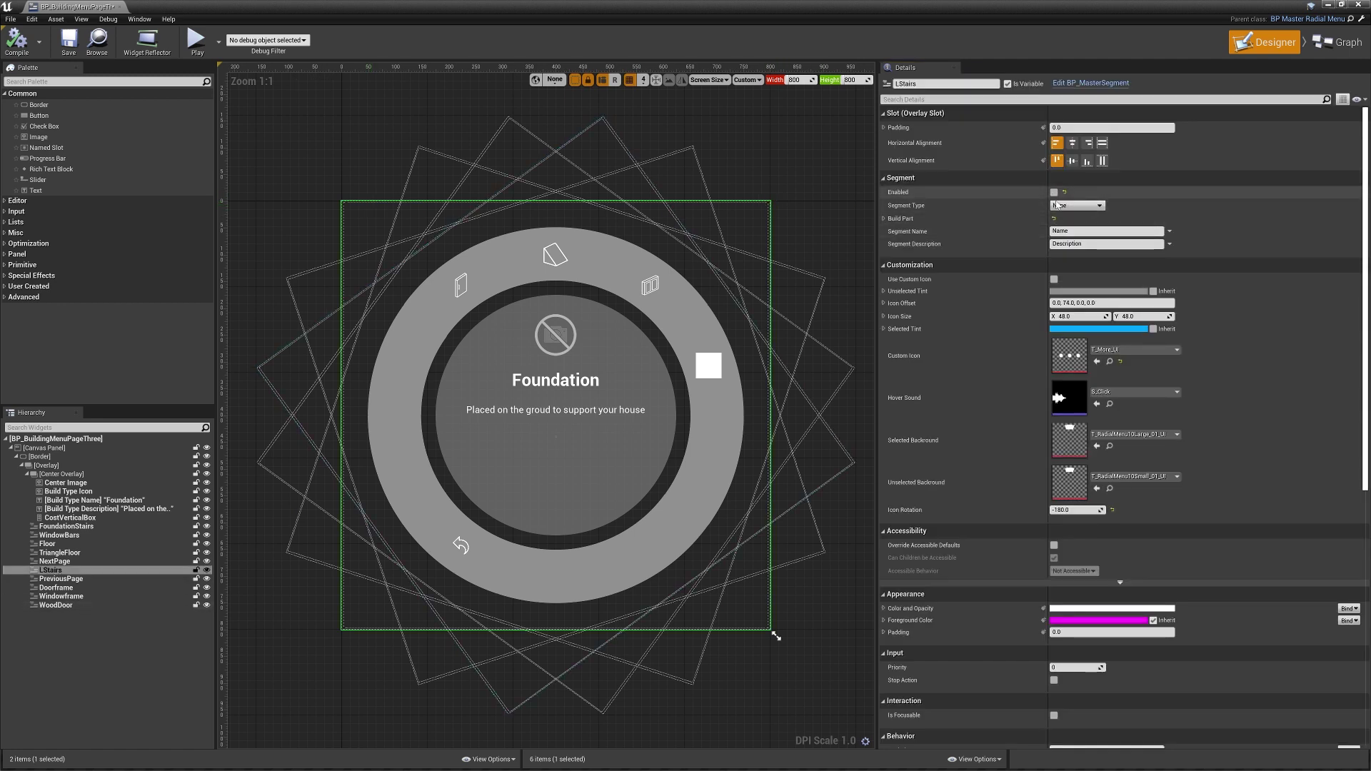
pyautogui.click(83, 526)
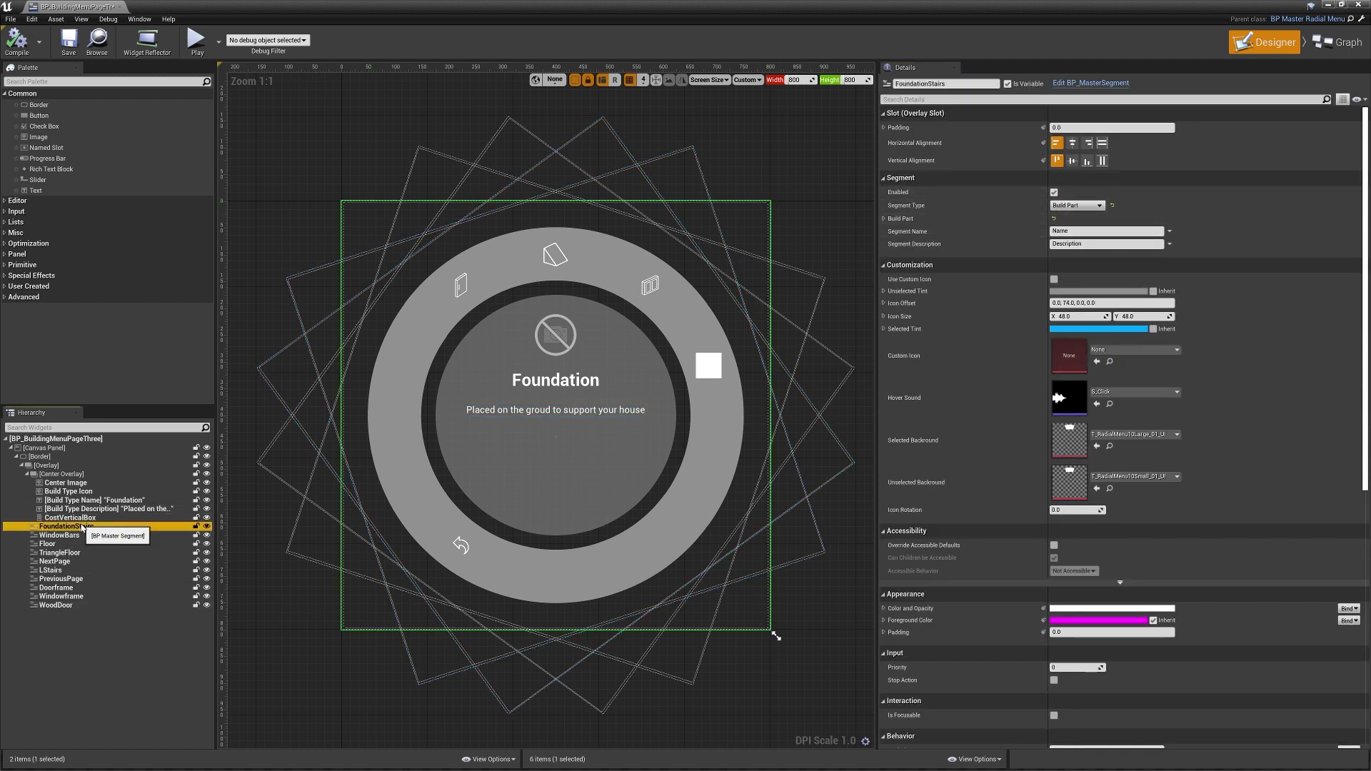
pyautogui.click(1053, 192)
pyautogui.click(1077, 204)
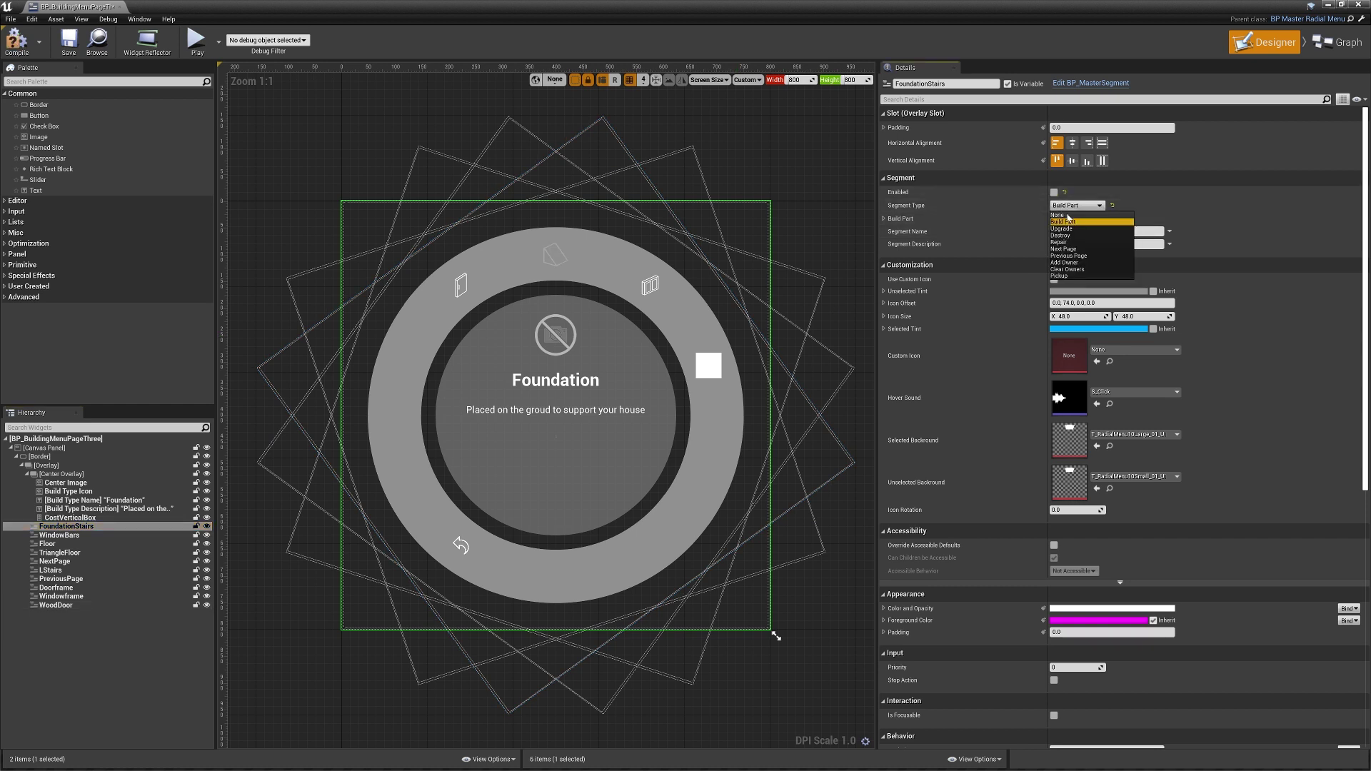
pyautogui.click(1067, 215)
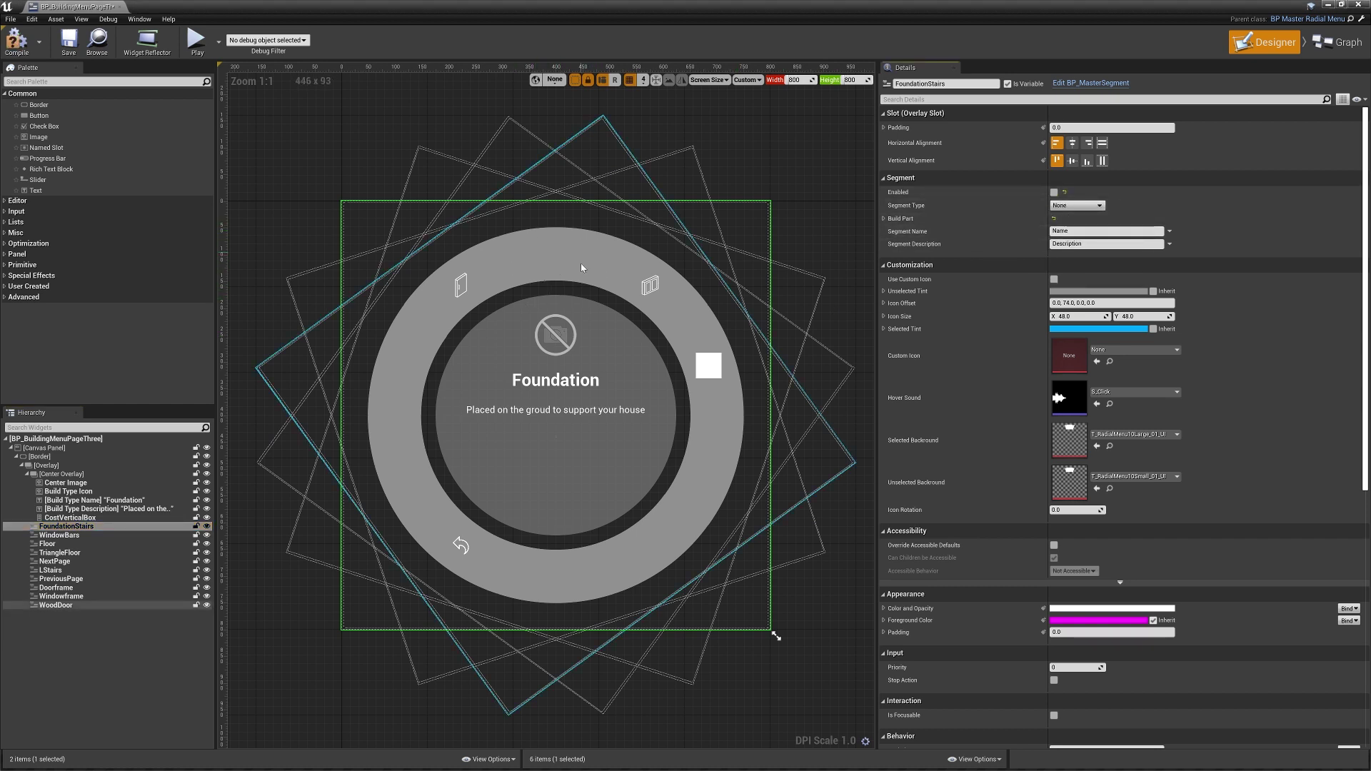
pyautogui.click(68, 45)
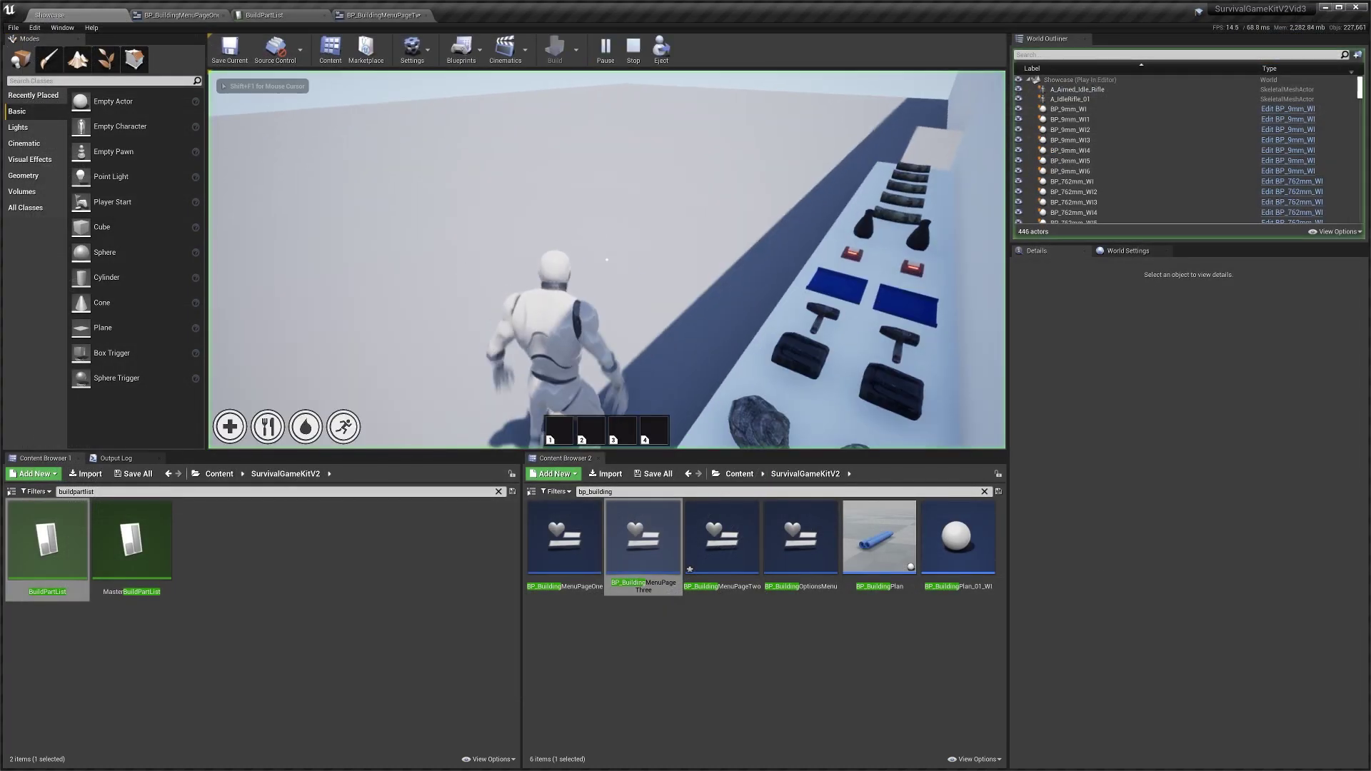
# Step: Equip the building plan, browse the radial build menu's segments, then stop the play session
pyautogui.press('e')
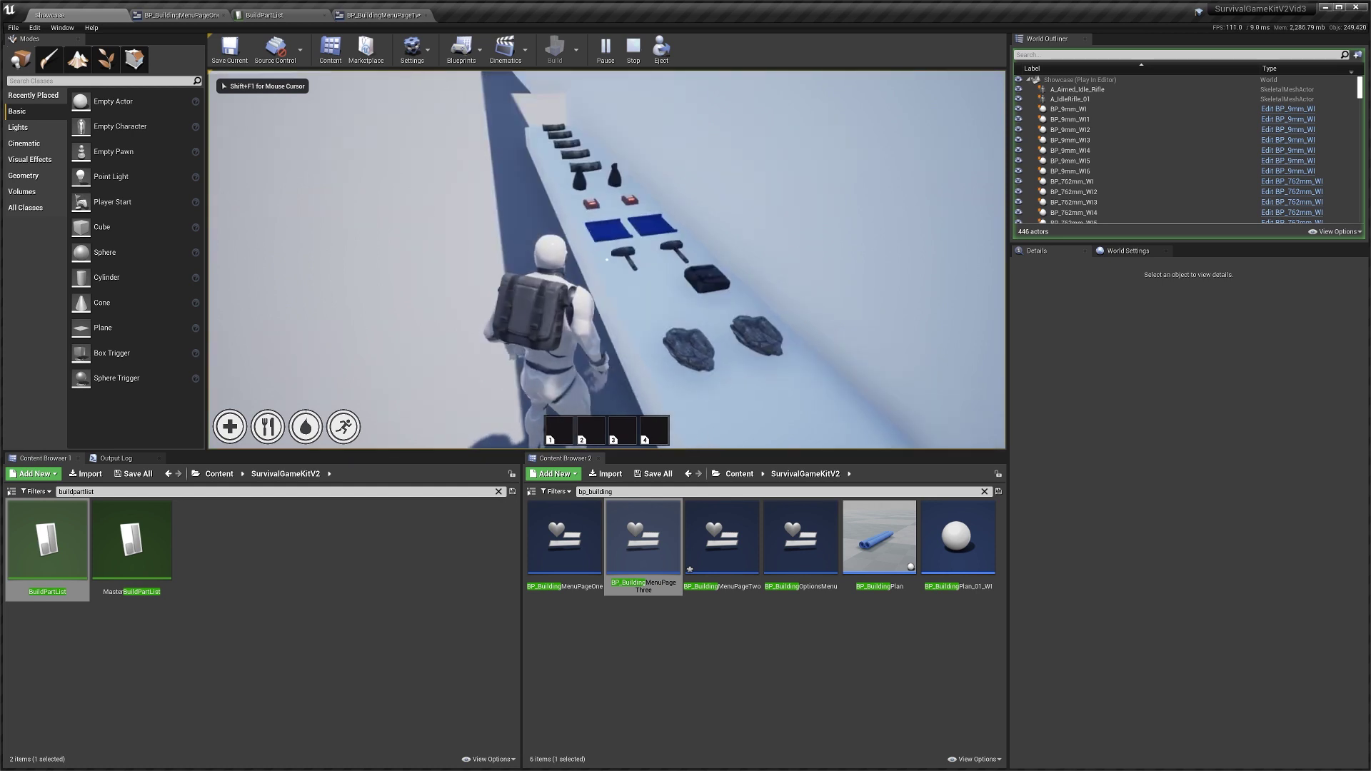
pyautogui.moveTo(607, 259)
pyautogui.mouseDown(button='right')
pyautogui.moveTo(623, 236)
pyautogui.moveTo(639, 310)
pyautogui.moveTo(615, 207)
pyautogui.moveTo(663, 253)
pyautogui.moveTo(651, 302)
pyautogui.moveTo(607, 256)
pyautogui.moveTo(648, 231)
pyautogui.moveTo(593, 214)
pyautogui.moveTo(623, 193)
pyautogui.moveTo(563, 246)
pyautogui.moveTo(564, 306)
pyautogui.moveTo(611, 278)
pyautogui.moveTo(614, 293)
pyautogui.moveTo(607, 236)
pyautogui.moveTo(646, 234)
pyautogui.moveTo(660, 324)
pyautogui.moveTo(578, 306)
pyautogui.moveTo(558, 335)
pyautogui.moveTo(607, 235)
pyautogui.moveTo(622, 279)
pyautogui.mouseUp(button='right')
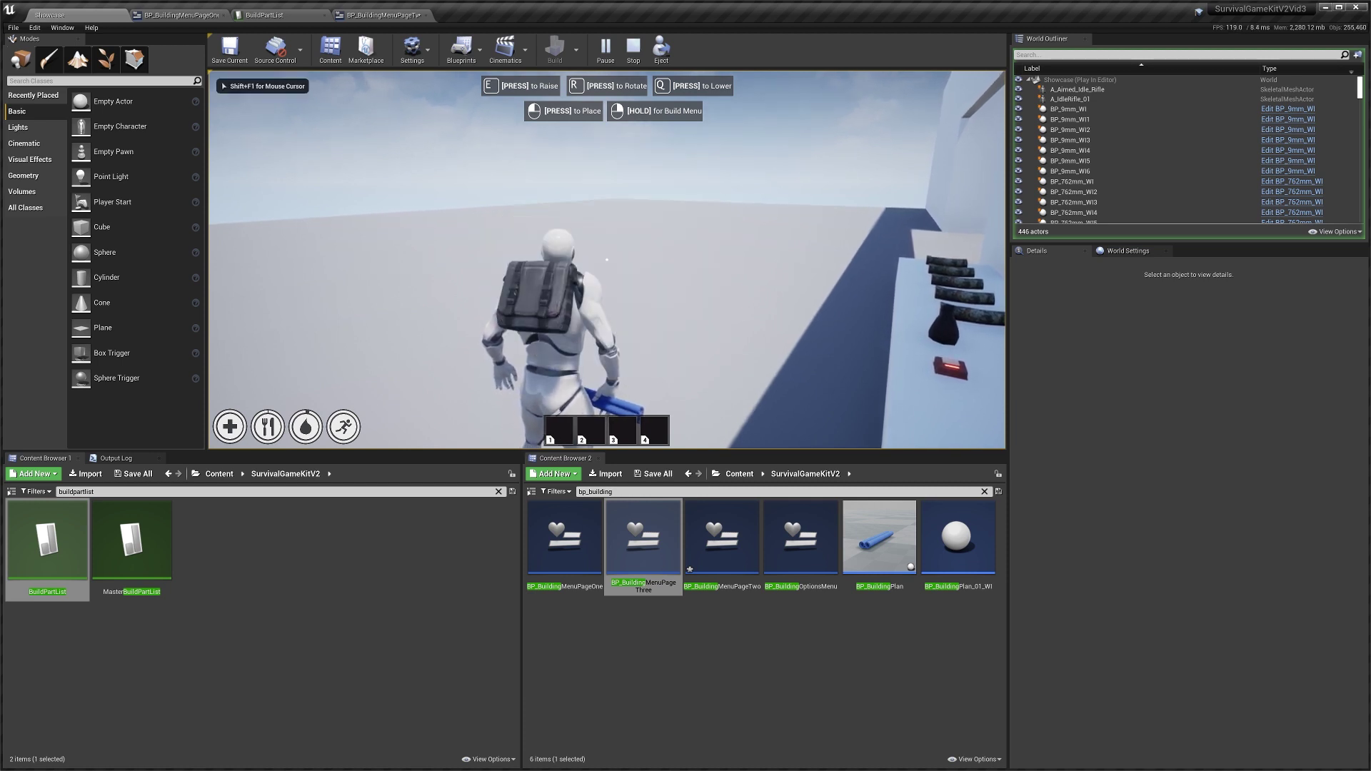
pyautogui.press('Escape')
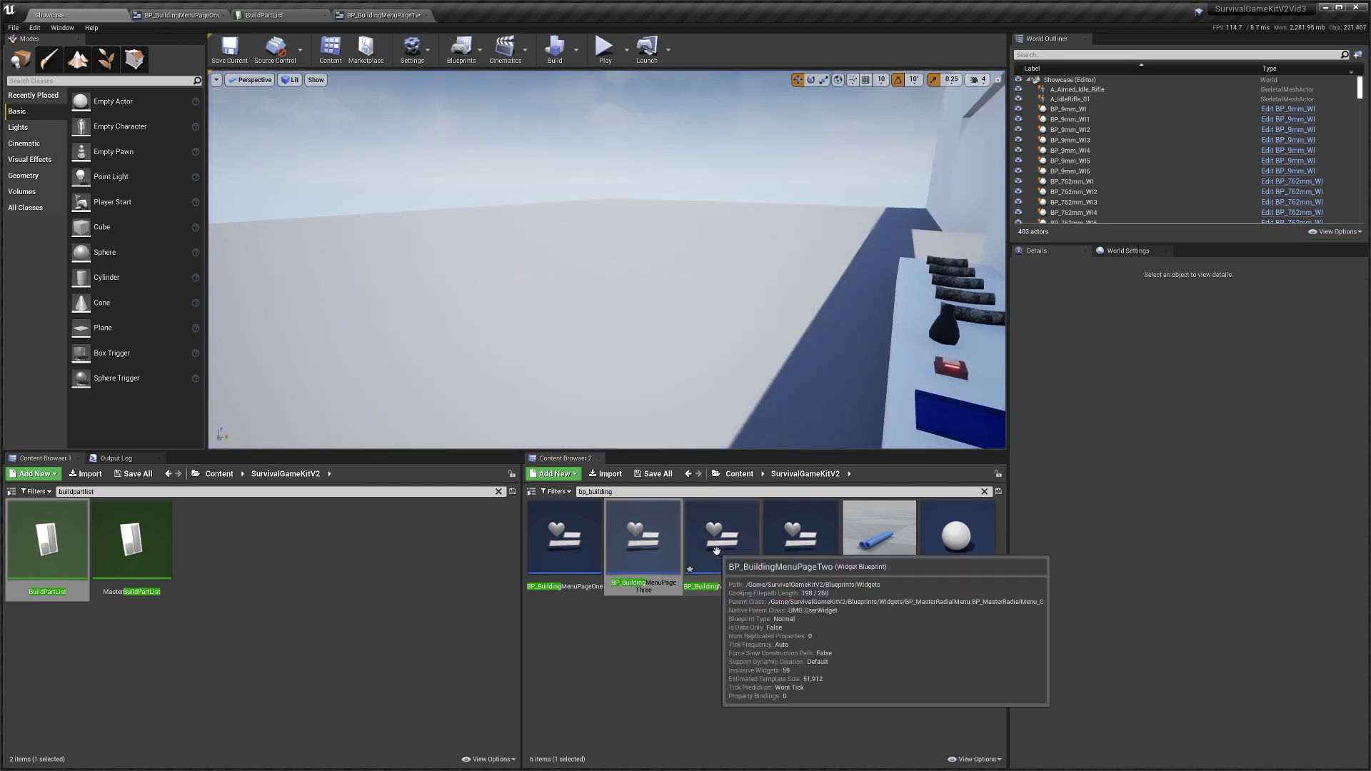
# Step: Set BP_BuildingMenuPageThree's root Previous Page Widget to BP_BuildingMenuPageTwo and compile the blueprint
pyautogui.doubleClick(643, 539)
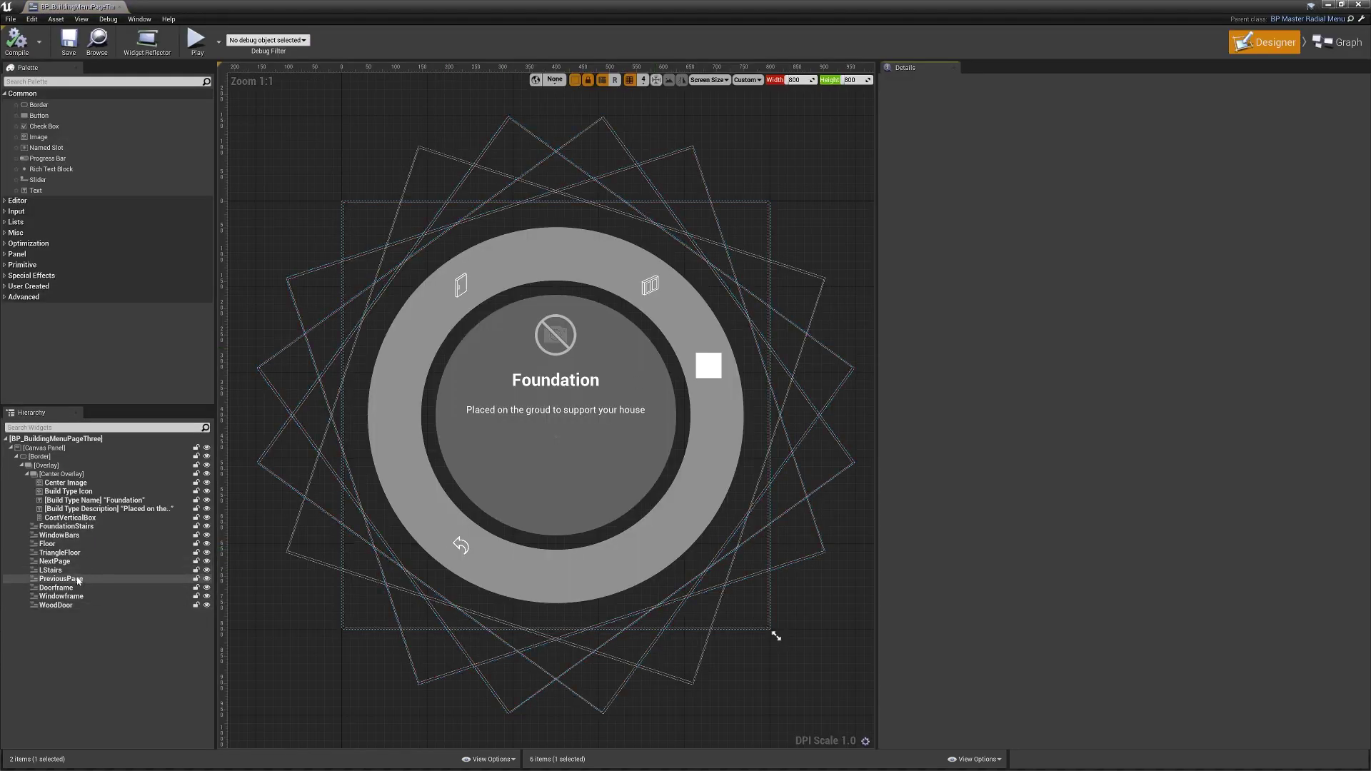
pyautogui.click(134, 579)
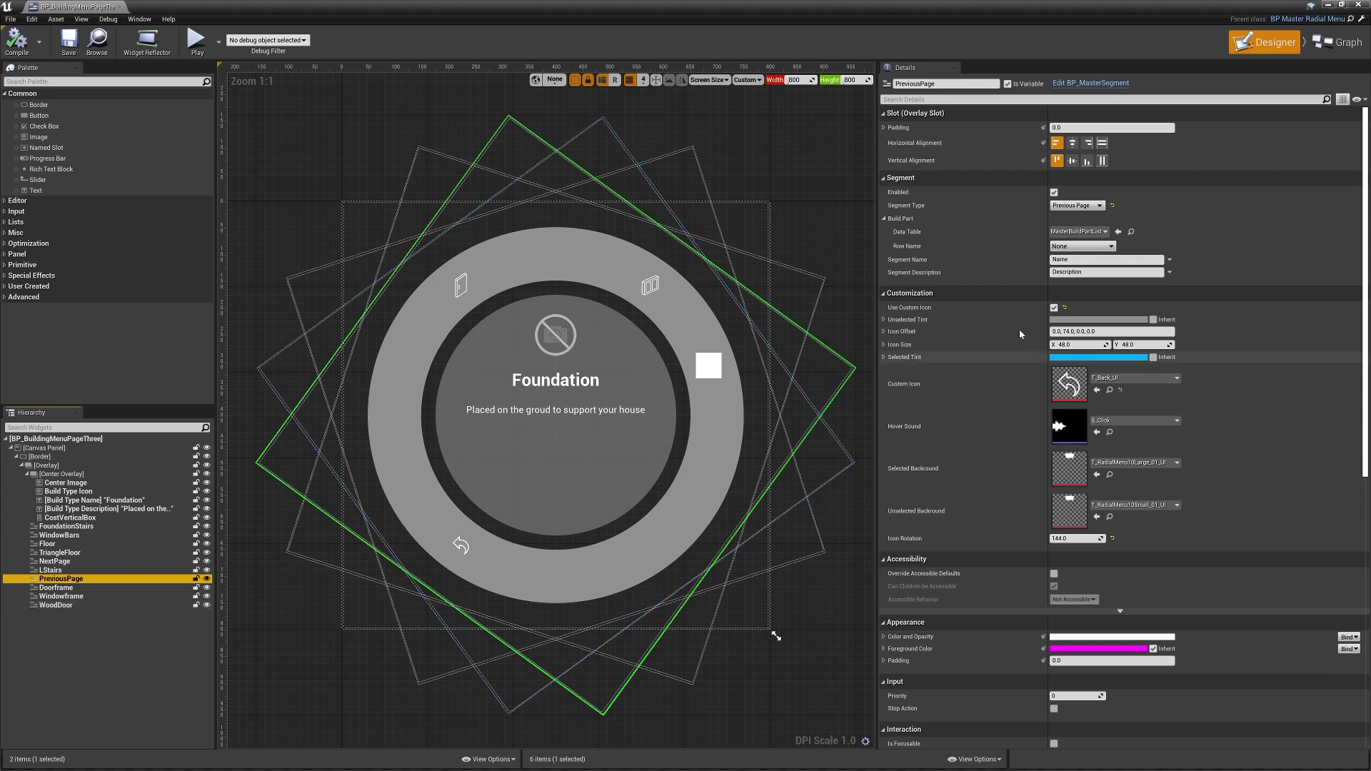
pyautogui.click(68, 439)
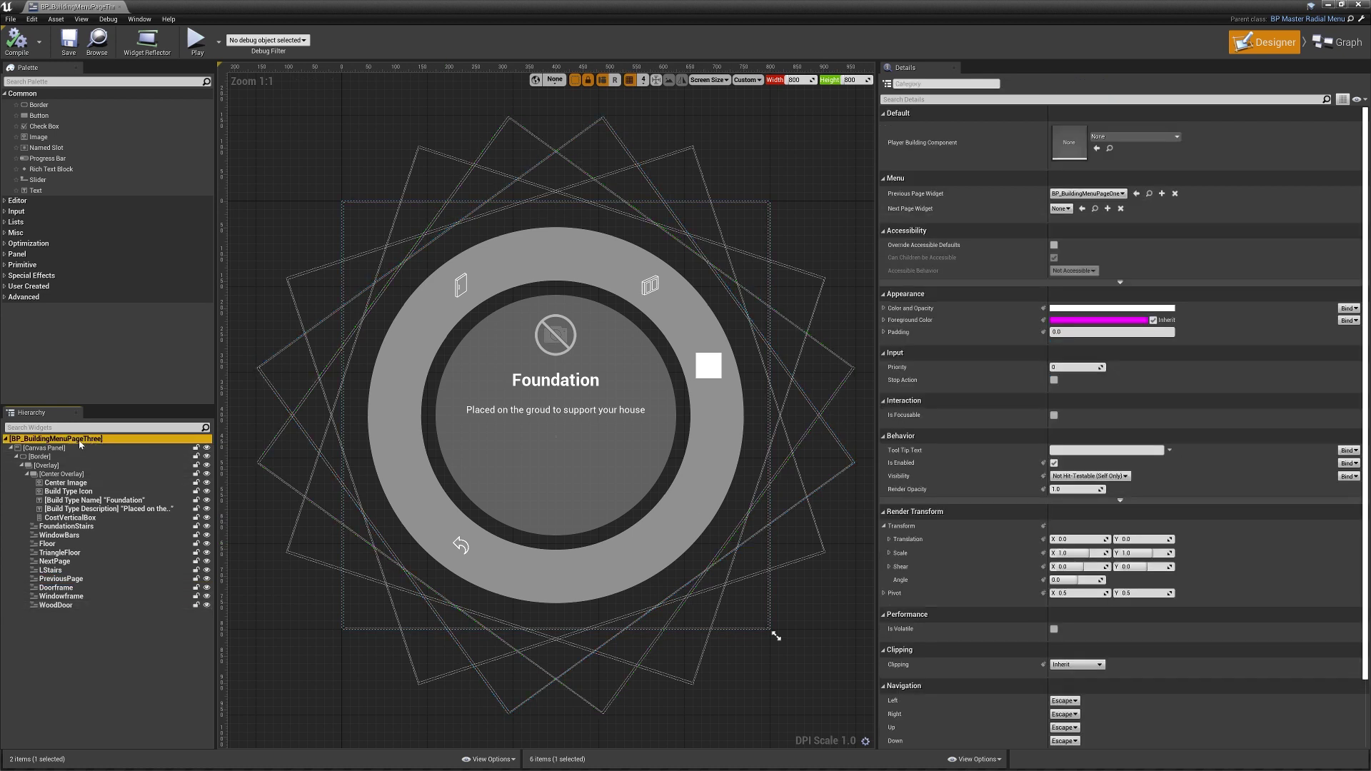
pyautogui.click(1091, 193)
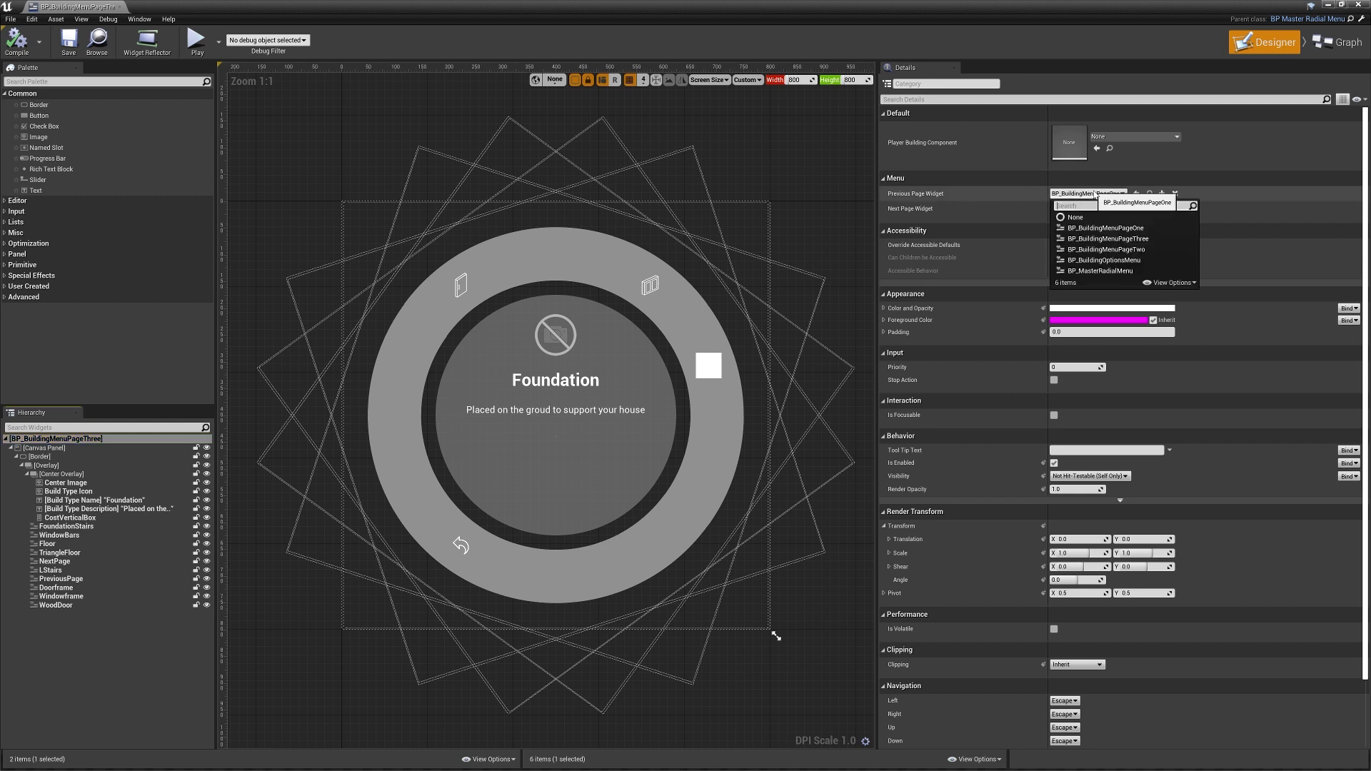
pyautogui.write('po')
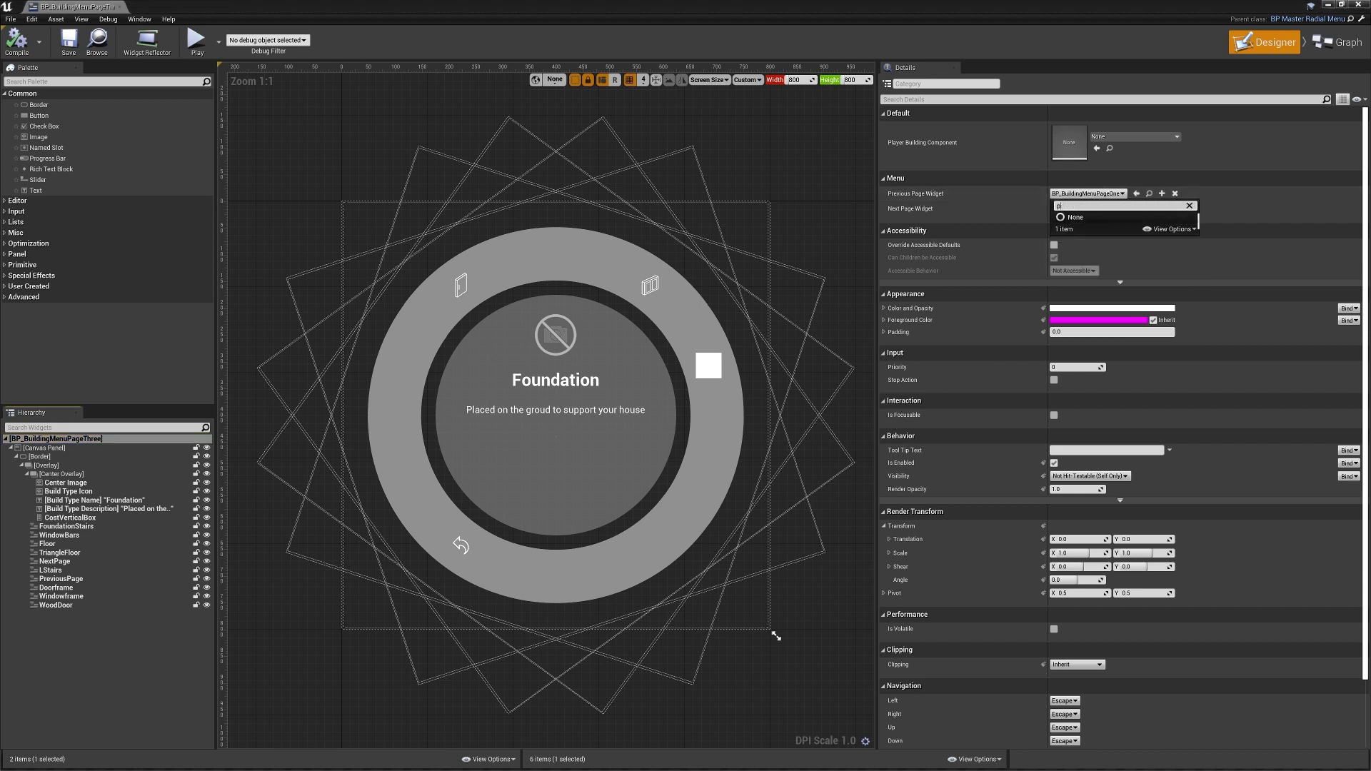
pyautogui.write('age')
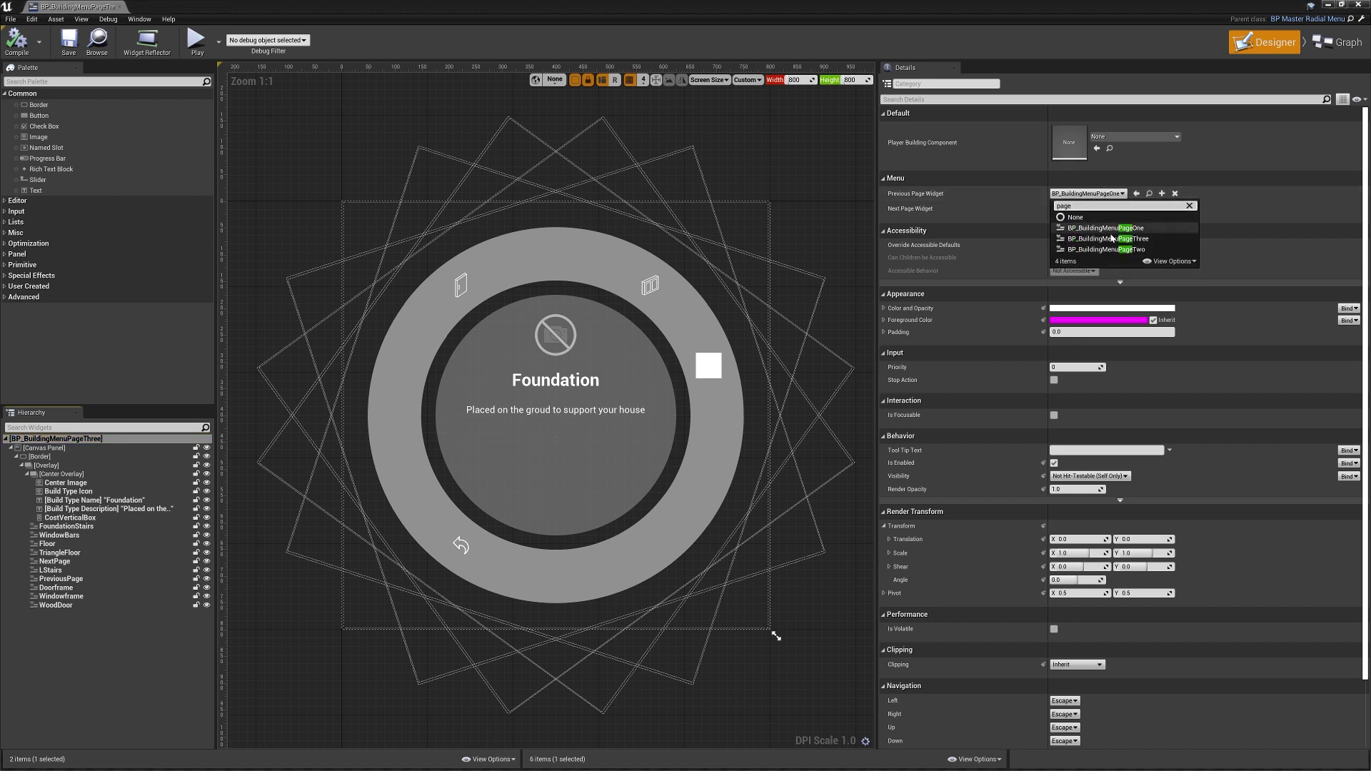
pyautogui.click(1106, 249)
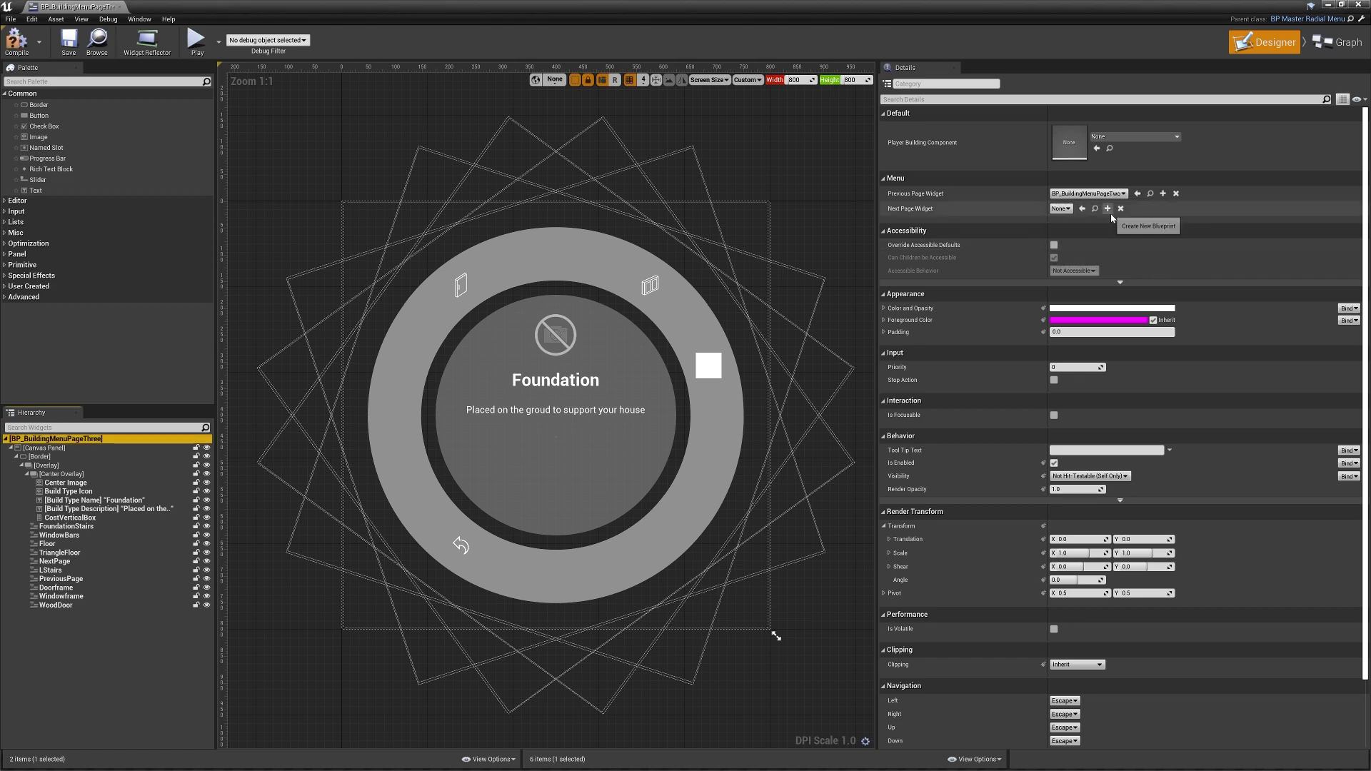
pyautogui.click(16, 43)
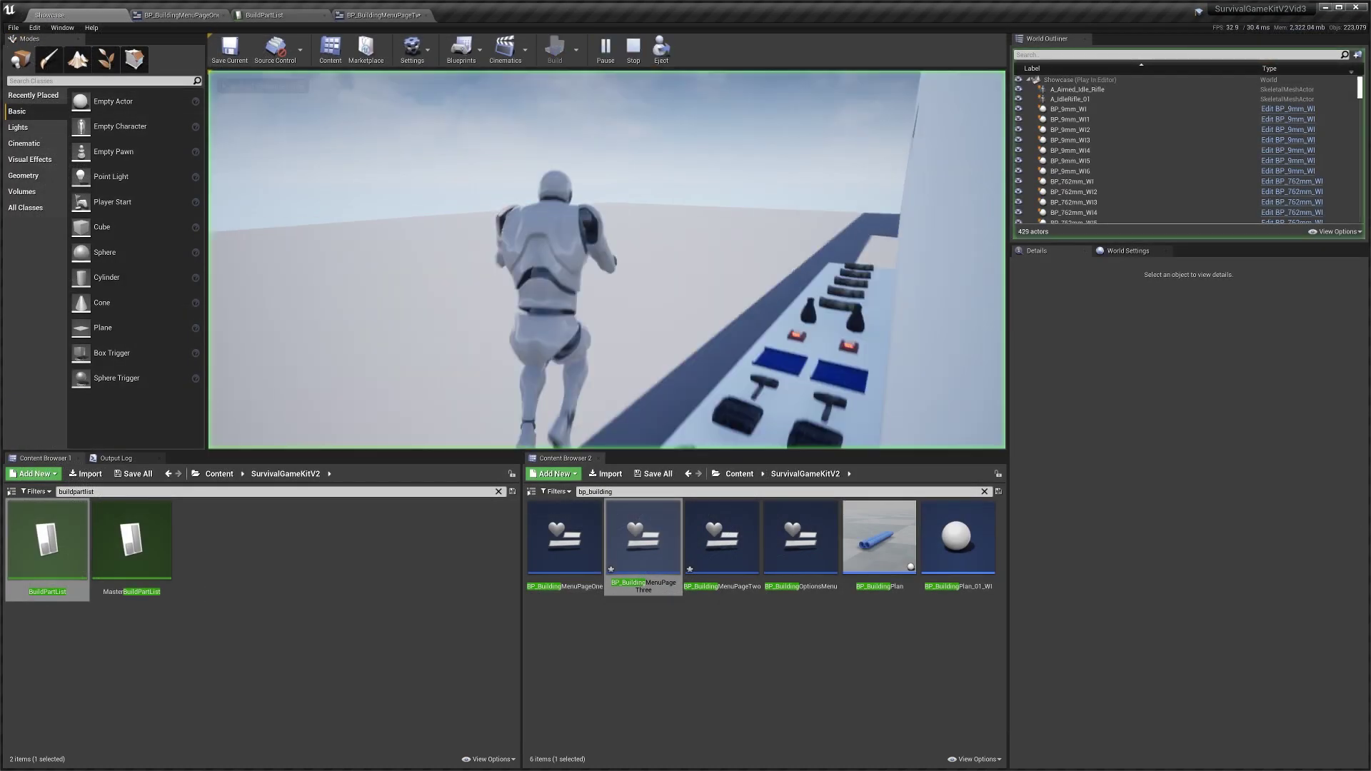
# Step: Pick up the Building Plan, put it in hotbar slot 1, and equip it
pyautogui.press('w')
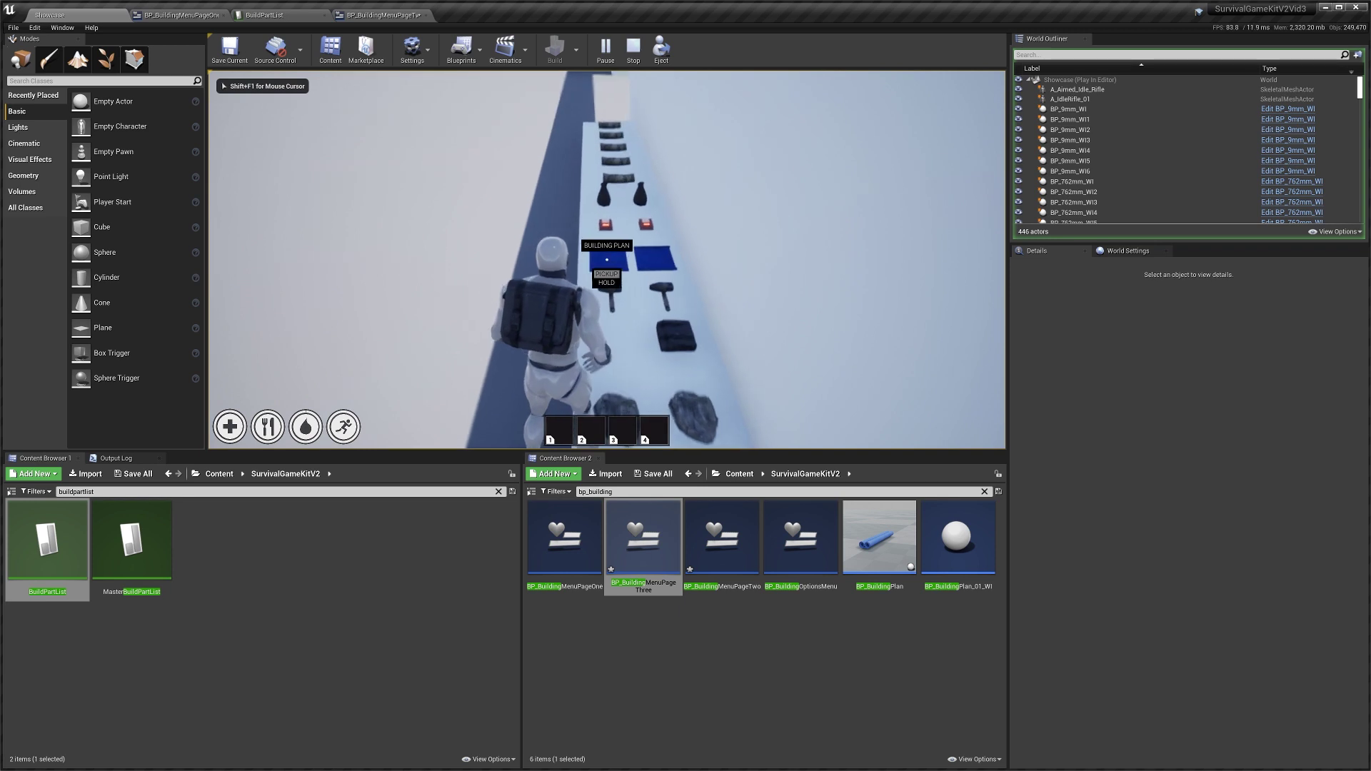
pyautogui.press('e')
pyautogui.press('Tab')
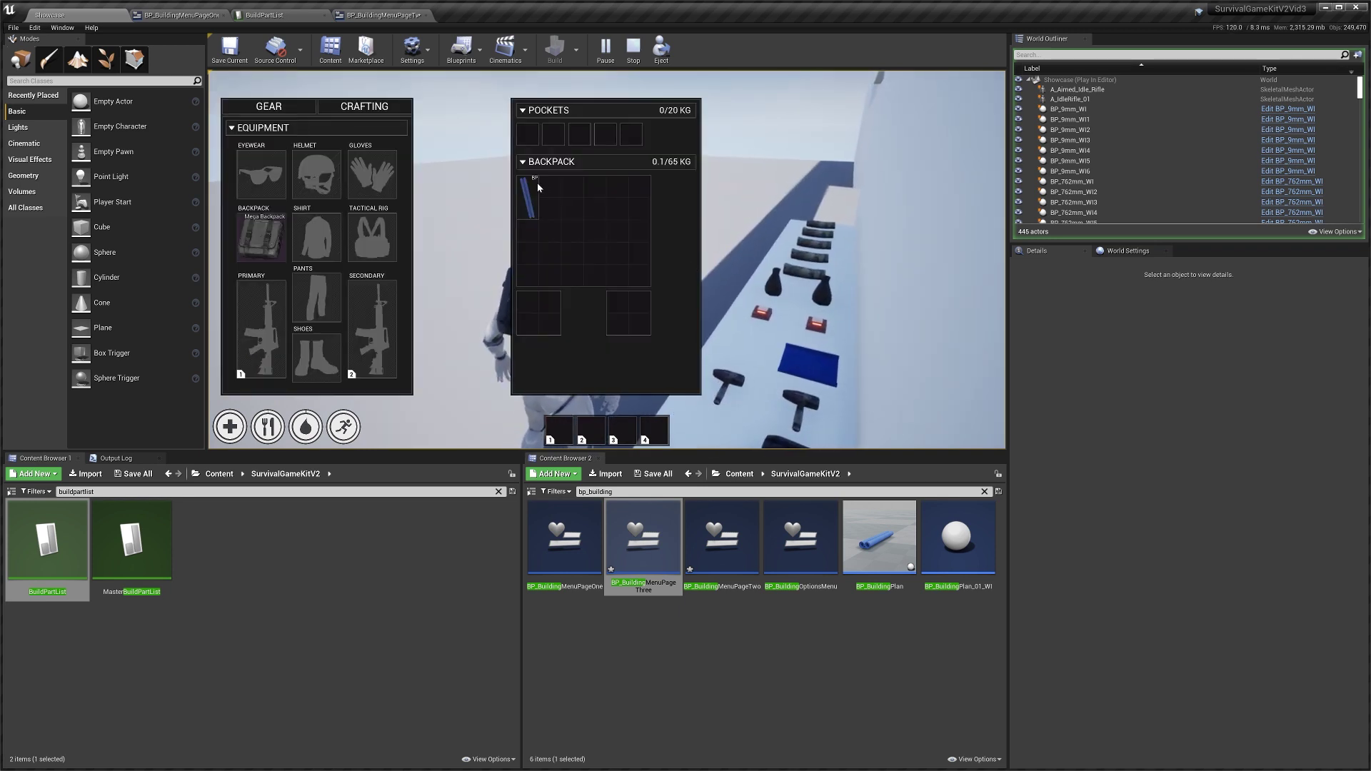
pyautogui.moveTo(569, 432); pyautogui.dragTo(559, 431)
pyautogui.press('Tab')
pyautogui.press('1')
# Step: Browse the radial build menu, go to its next page, and choose Wood Door Frame
pyautogui.rightClick(606, 239)
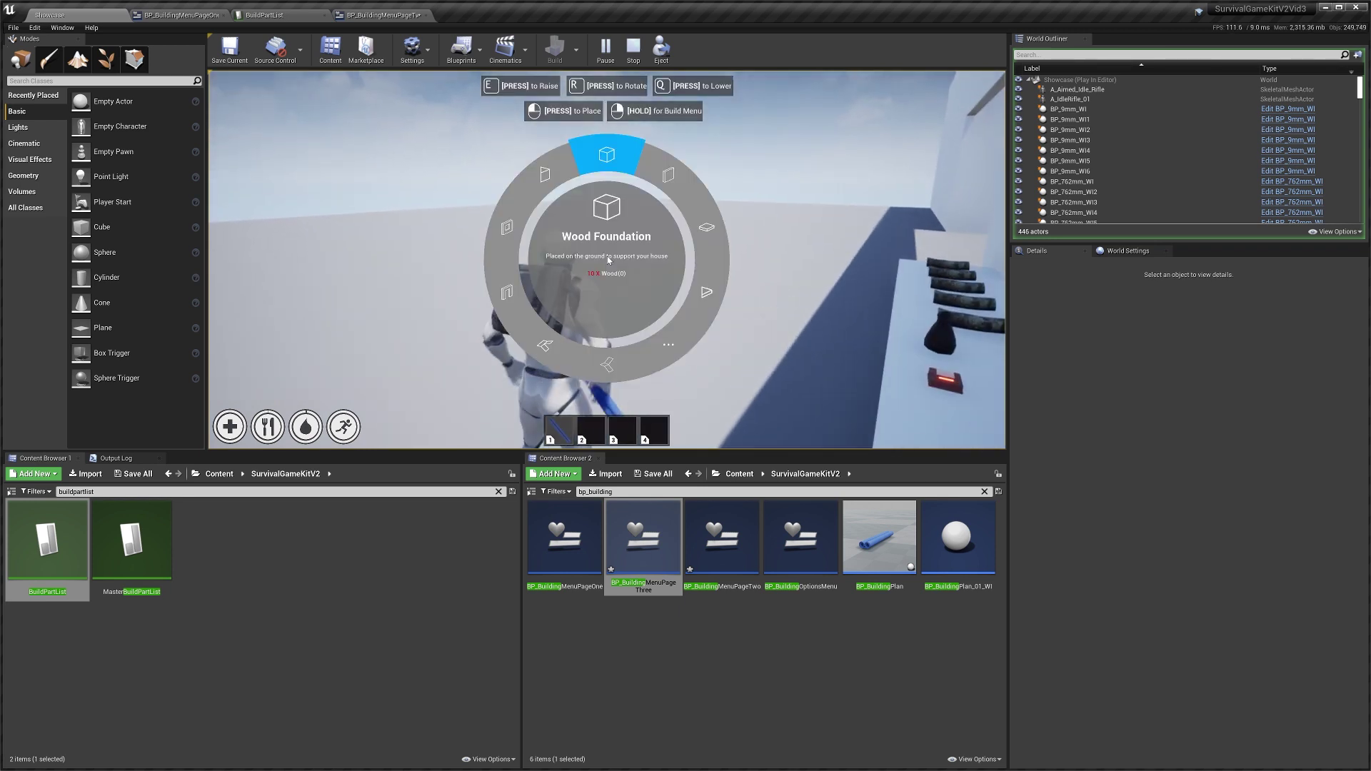
pyautogui.scroll(-1, 607, 240)
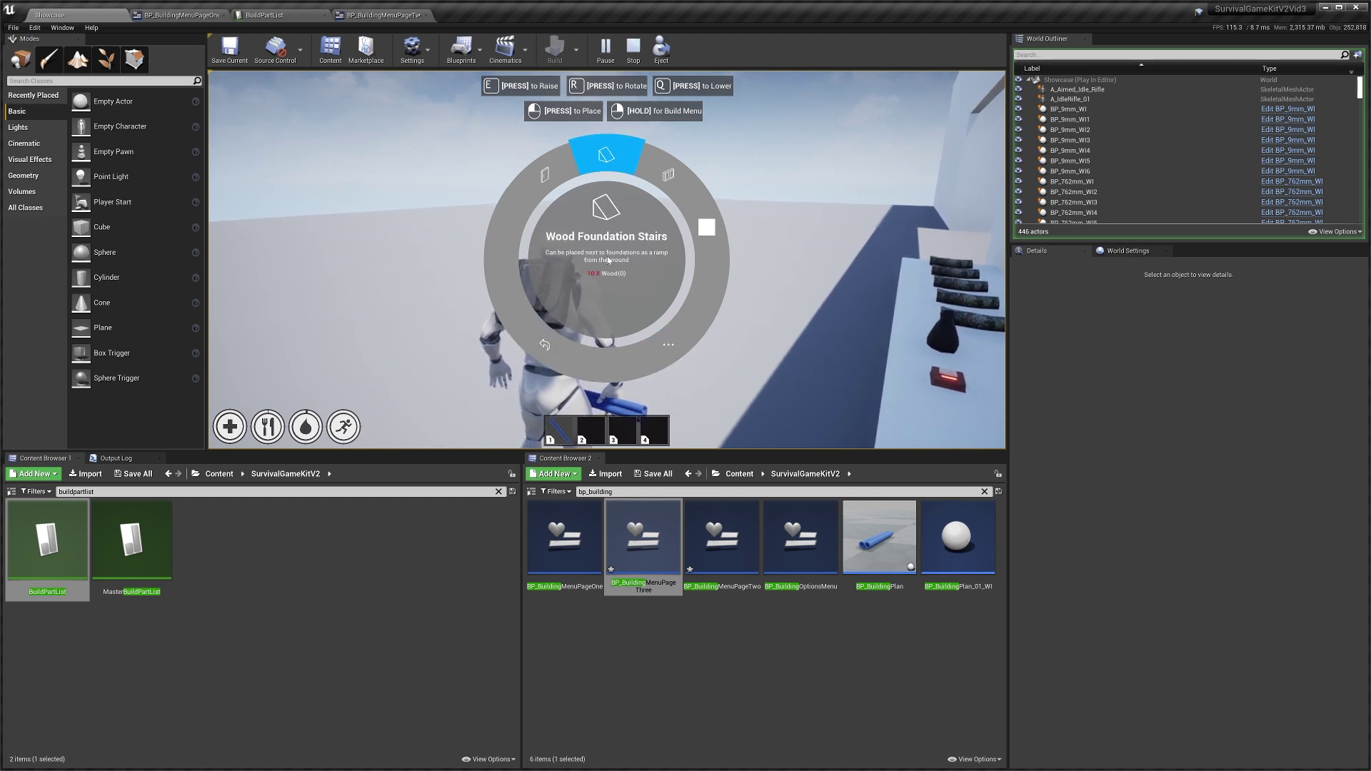
pyautogui.scroll(-1, 607, 264)
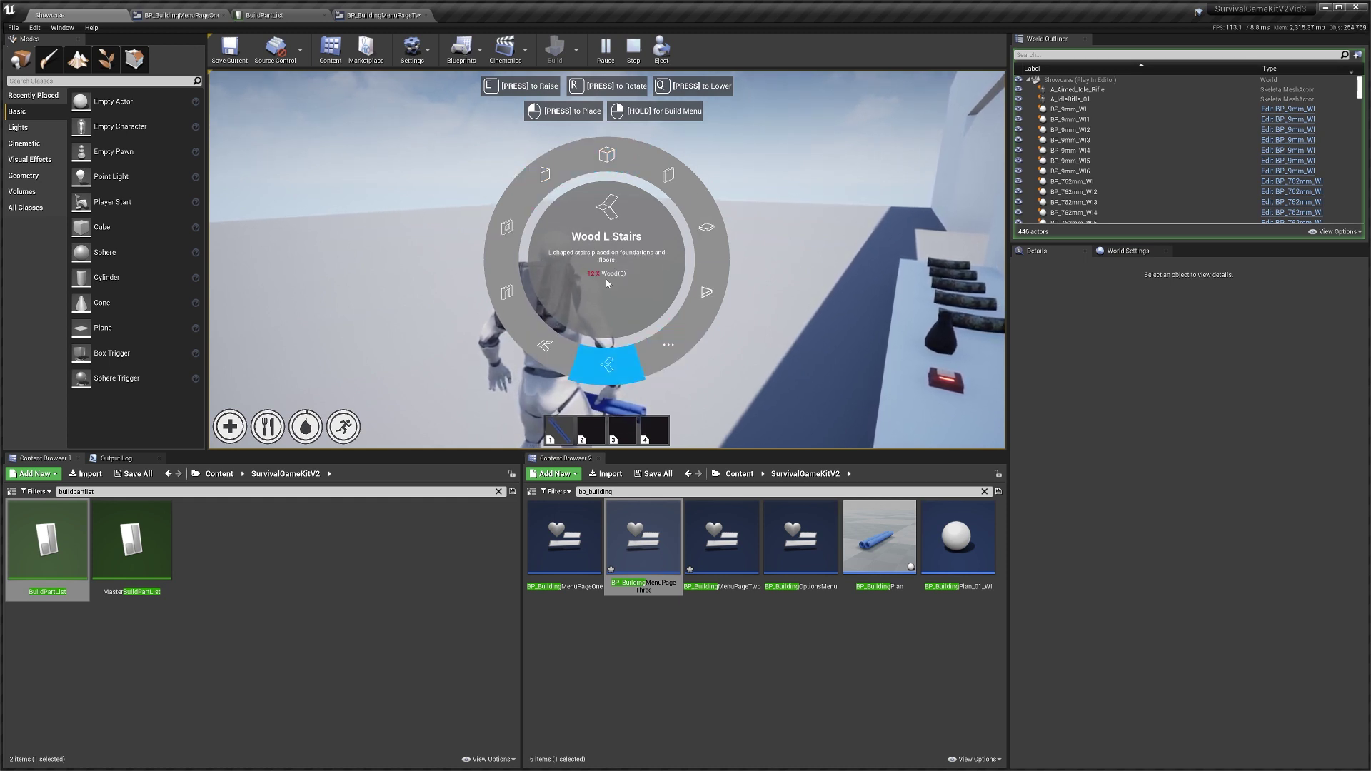
pyautogui.rightClick(606, 278)
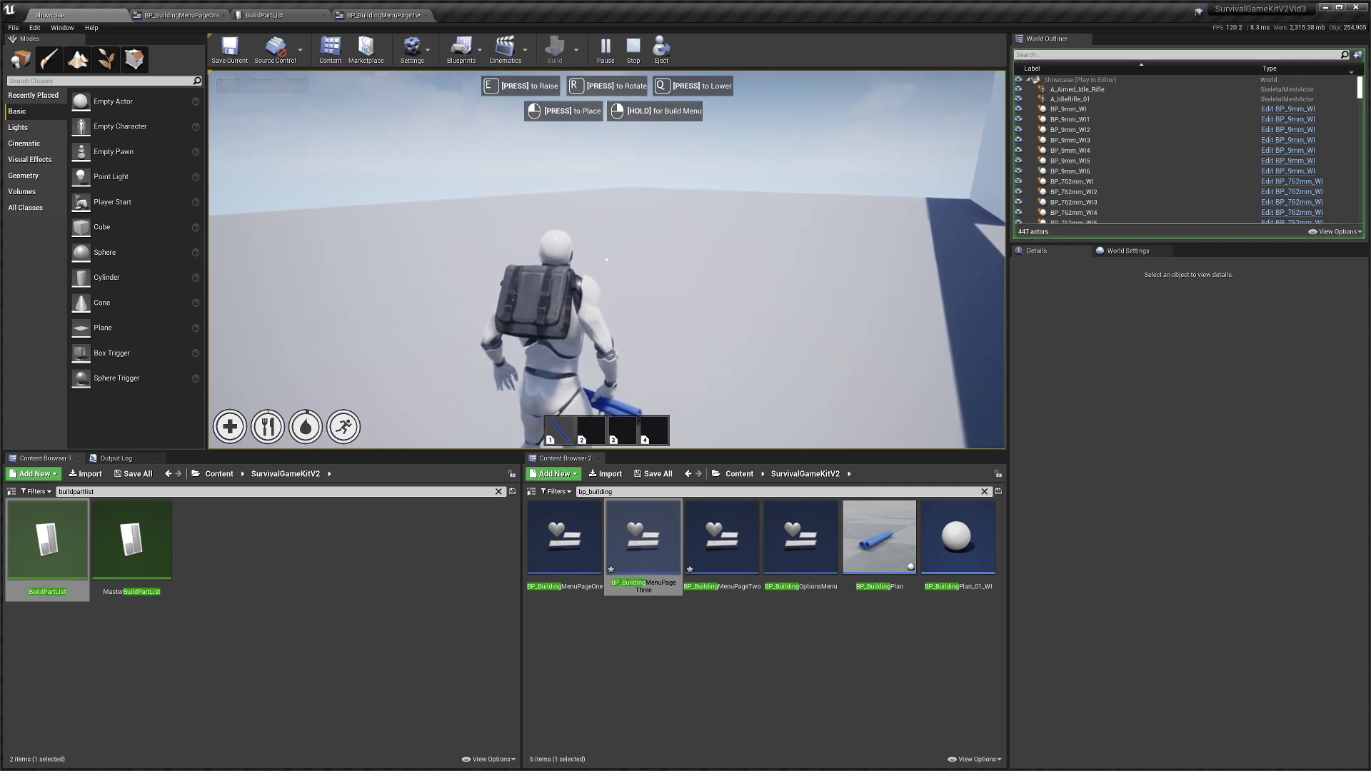
pyautogui.rightClick(606, 260)
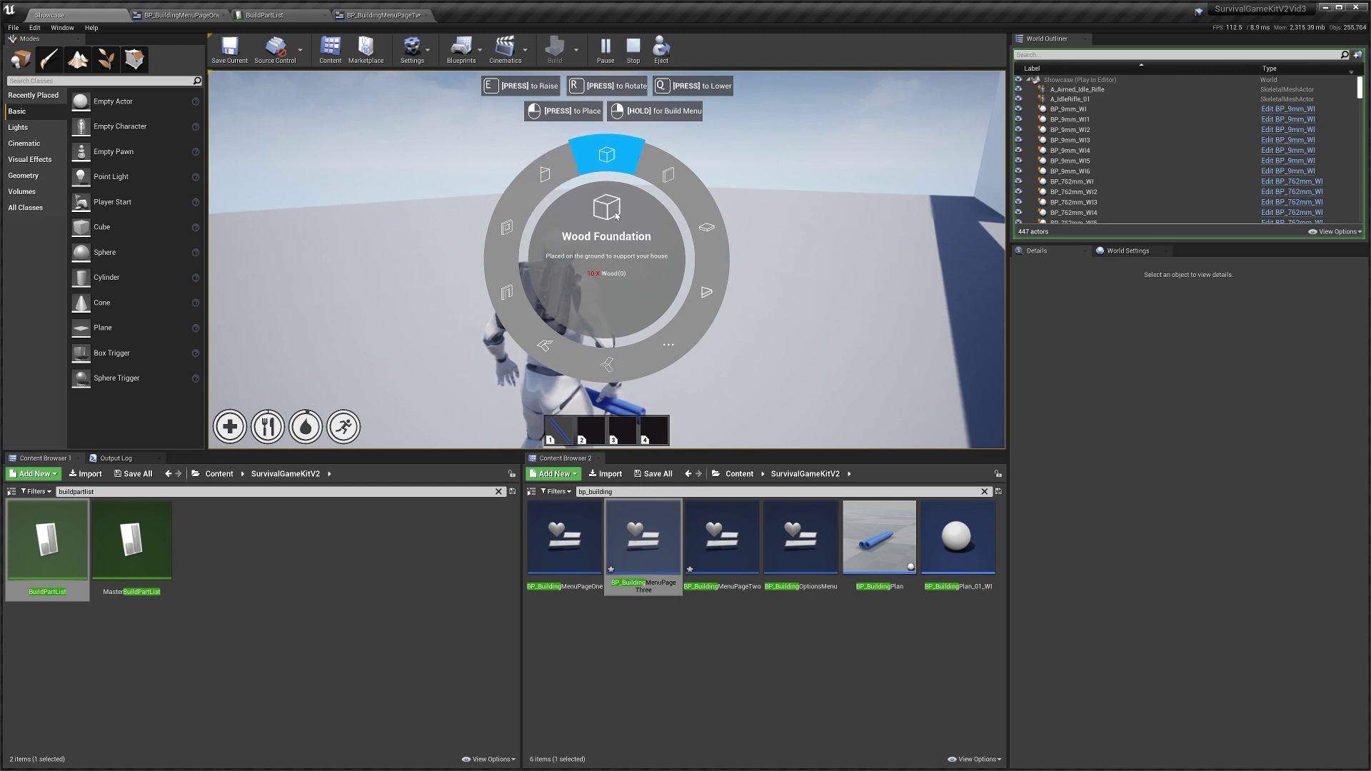
pyautogui.click(640, 299)
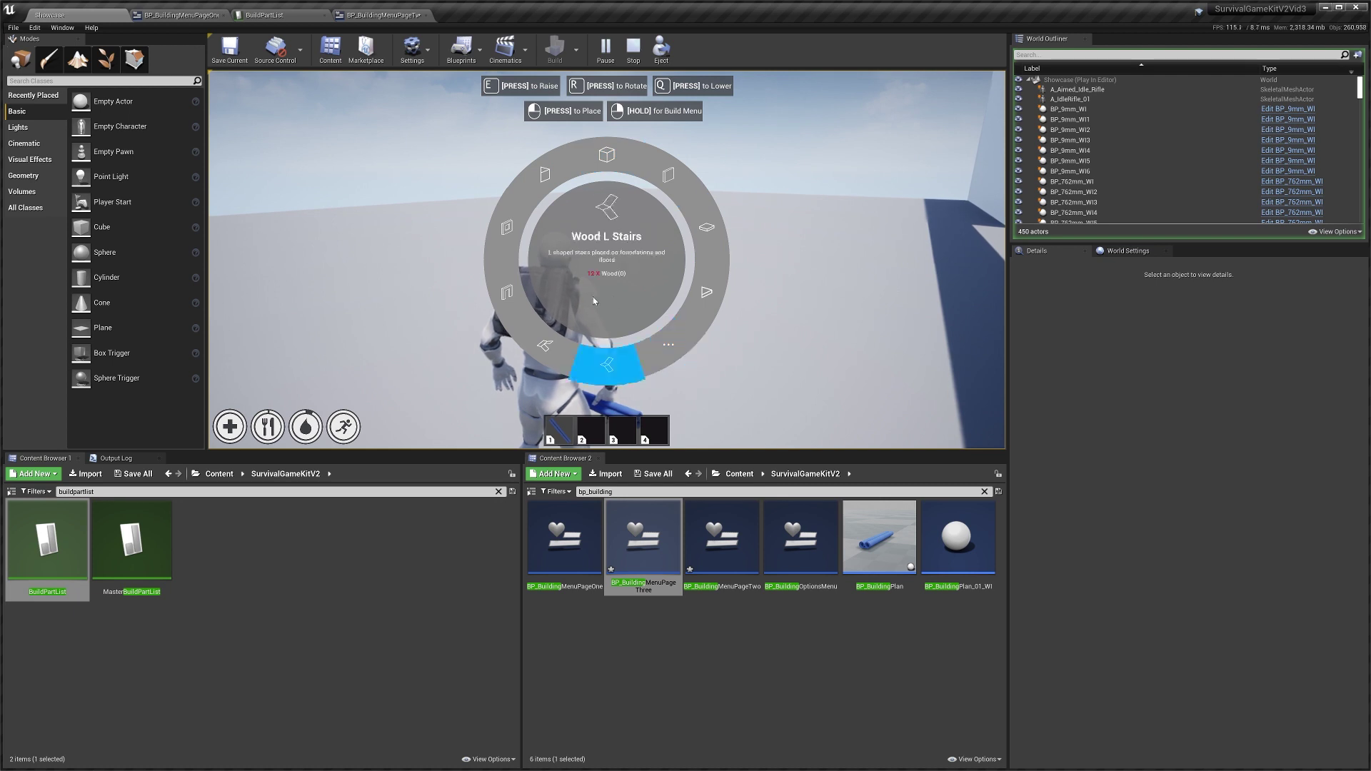
pyautogui.click(504, 294)
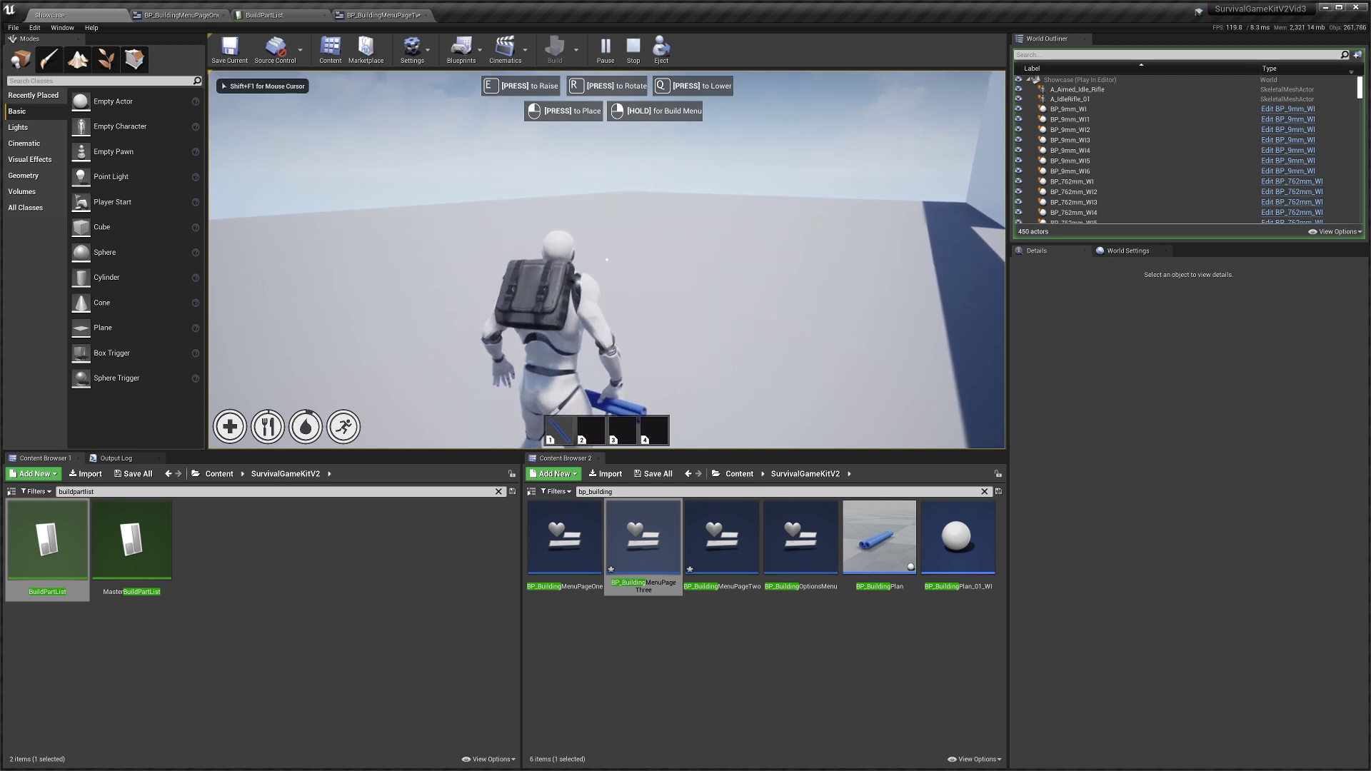